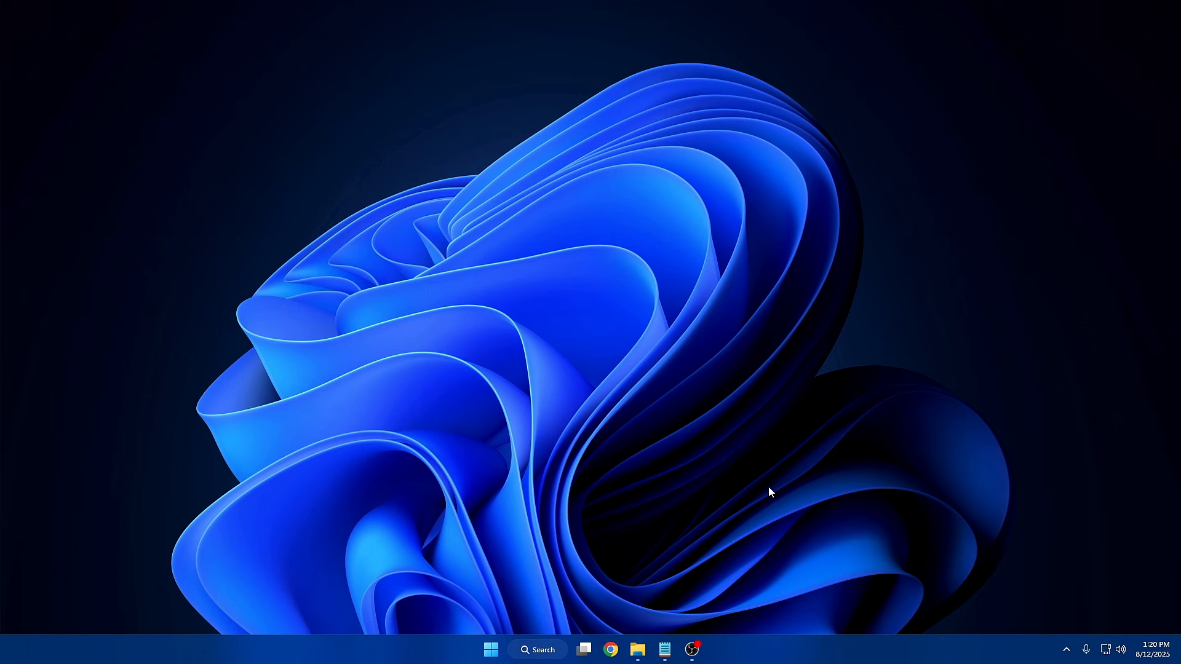
# Open the Network & internet page in Windows Settings to view it, and close Settings
pyautogui.rightClick(492, 649)
pyautogui.click(477, 516)
pyautogui.click(248, 361)
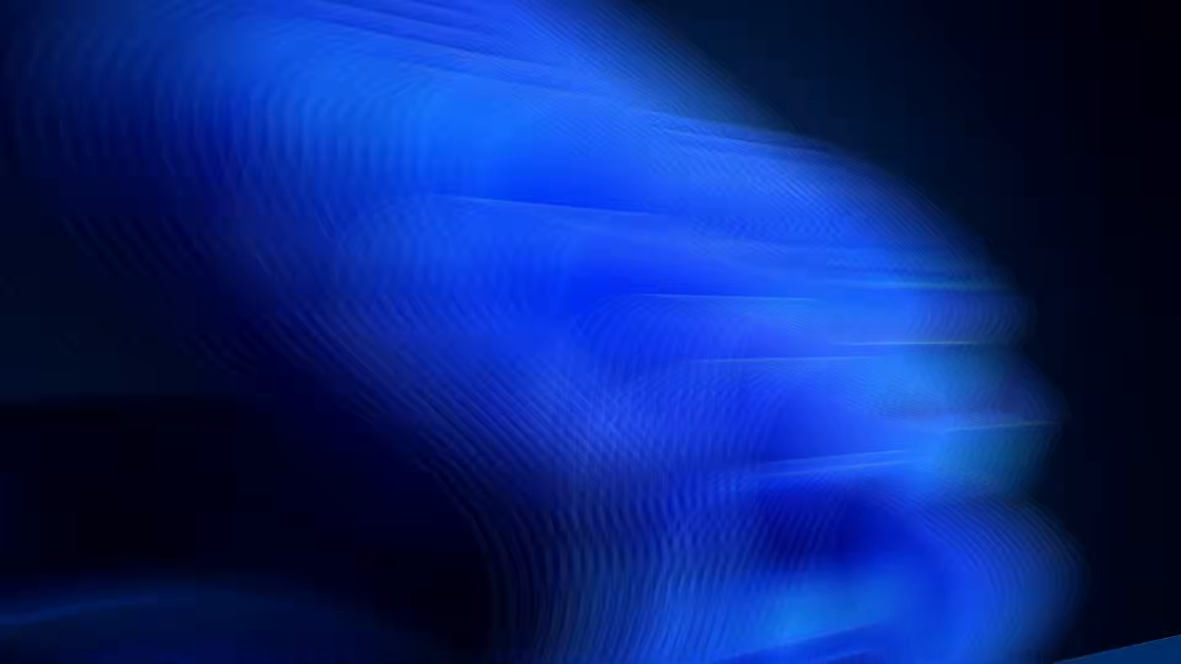
pyautogui.click(974, 90)
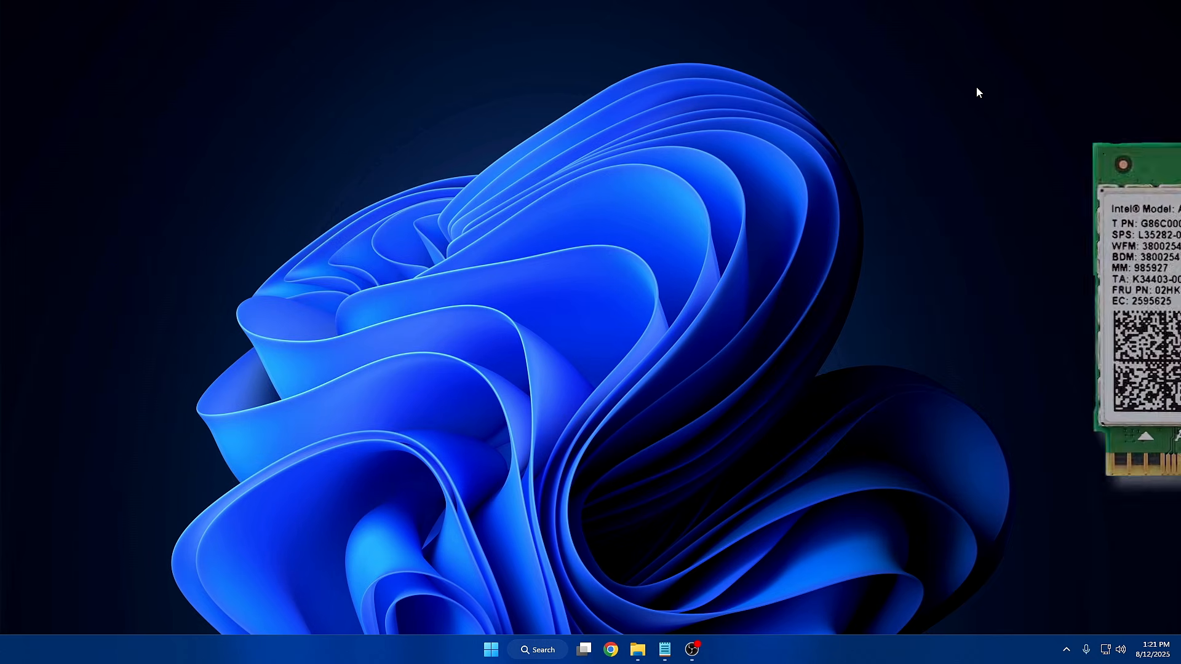
# Find Command Prompt by searching for "cmd" and run it as administrator
pyautogui.click(550, 654)
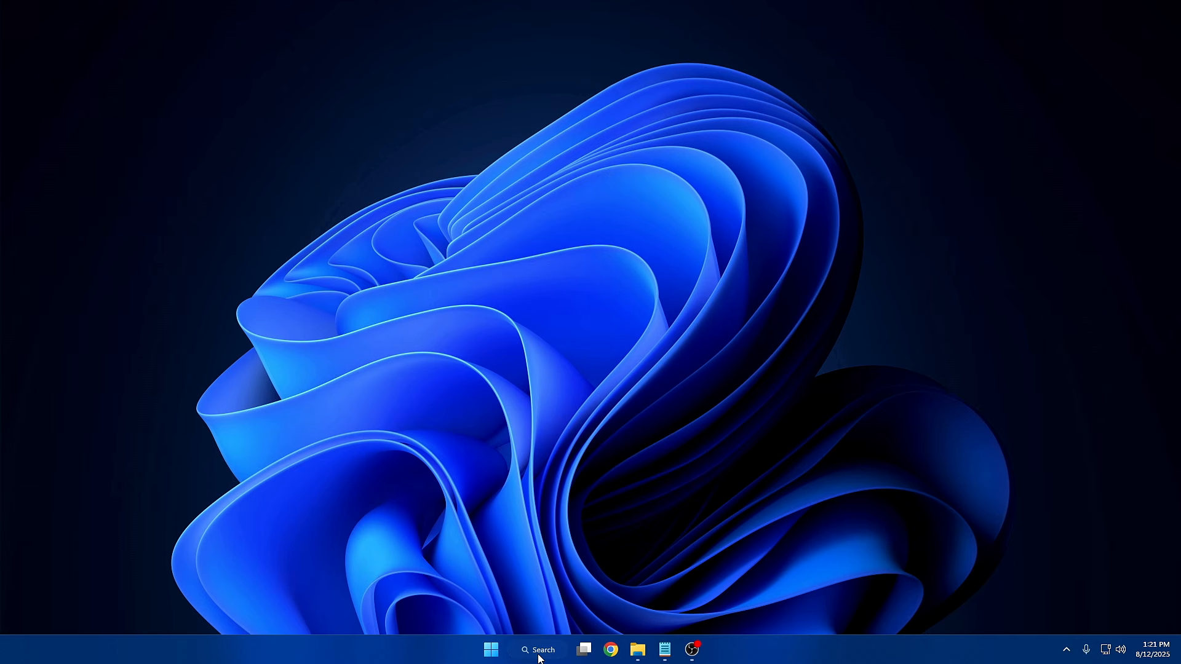
pyautogui.write('cmd')
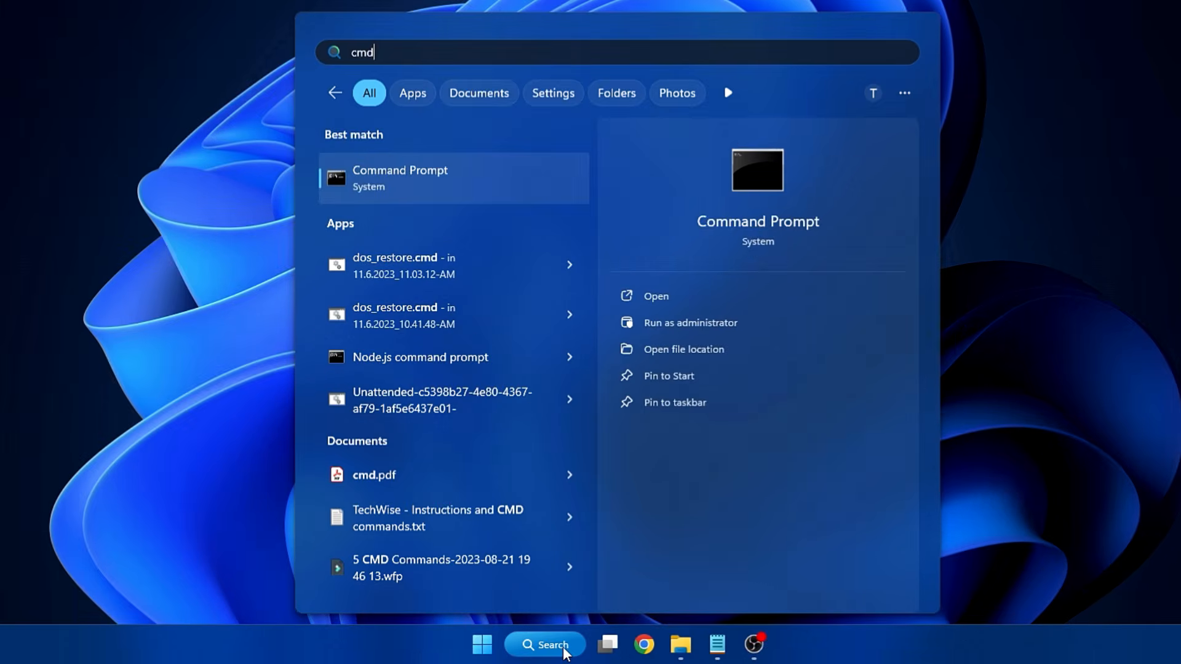
pyautogui.rightClick(455, 193)
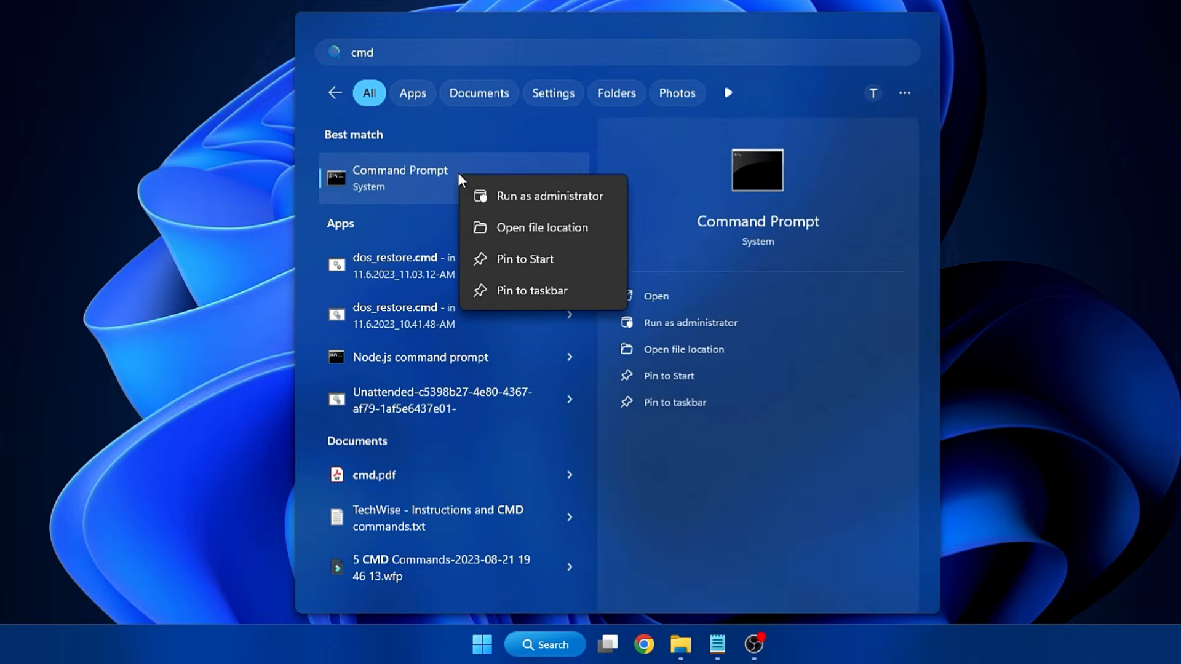
pyautogui.click(511, 191)
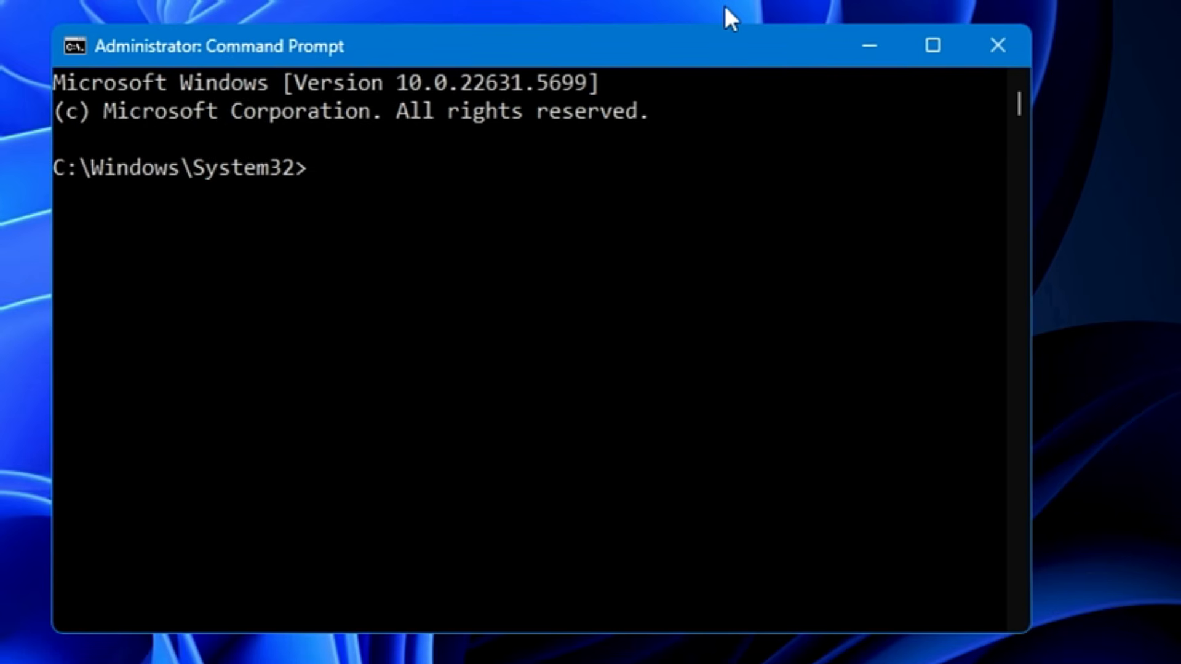
# Ping the loopback address 127.1.1.1 and close the Command Prompt after the test
pyautogui.write('ping 12')
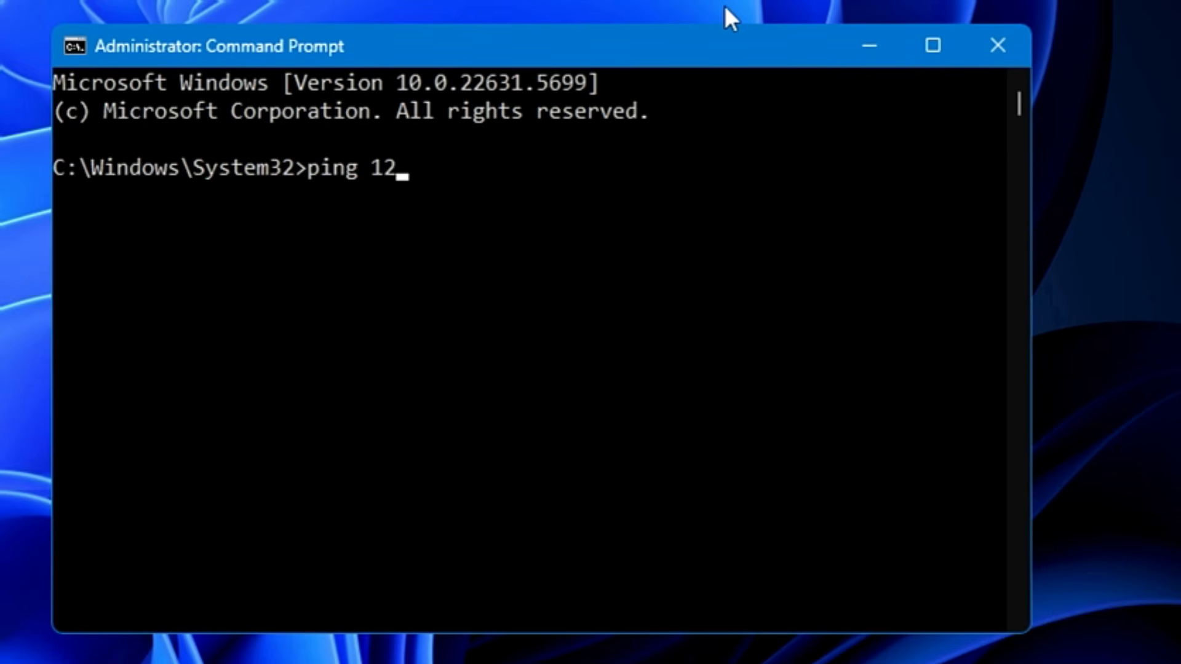
pyautogui.write('7.1.1.1.1')
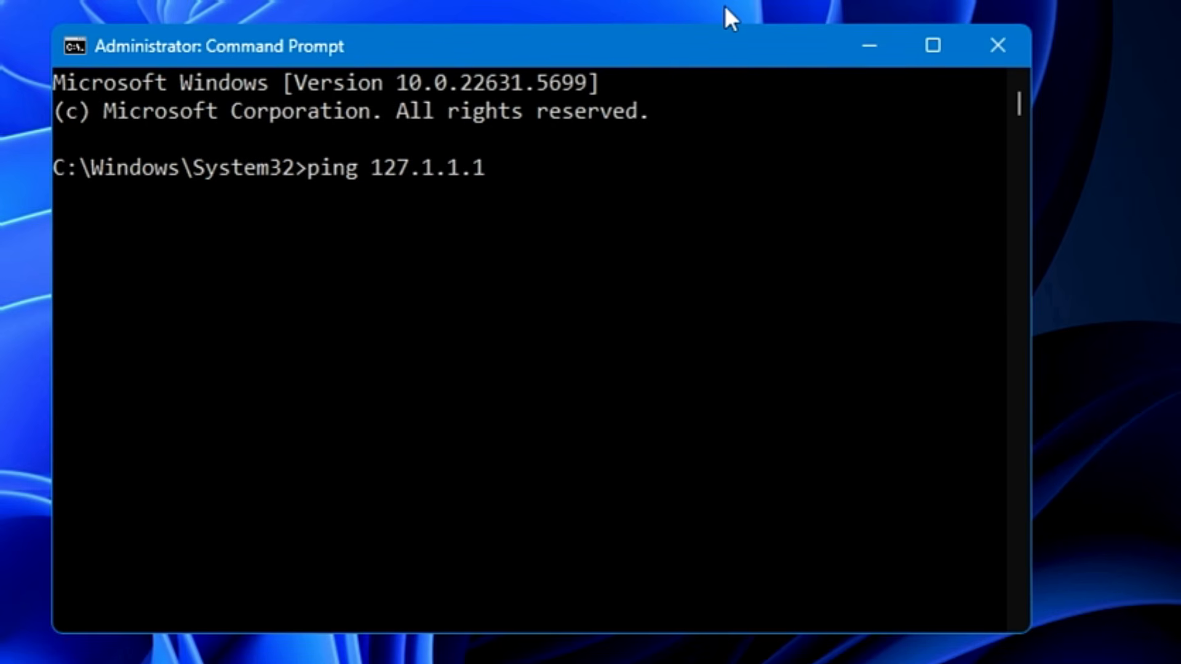
pyautogui.press('Return')
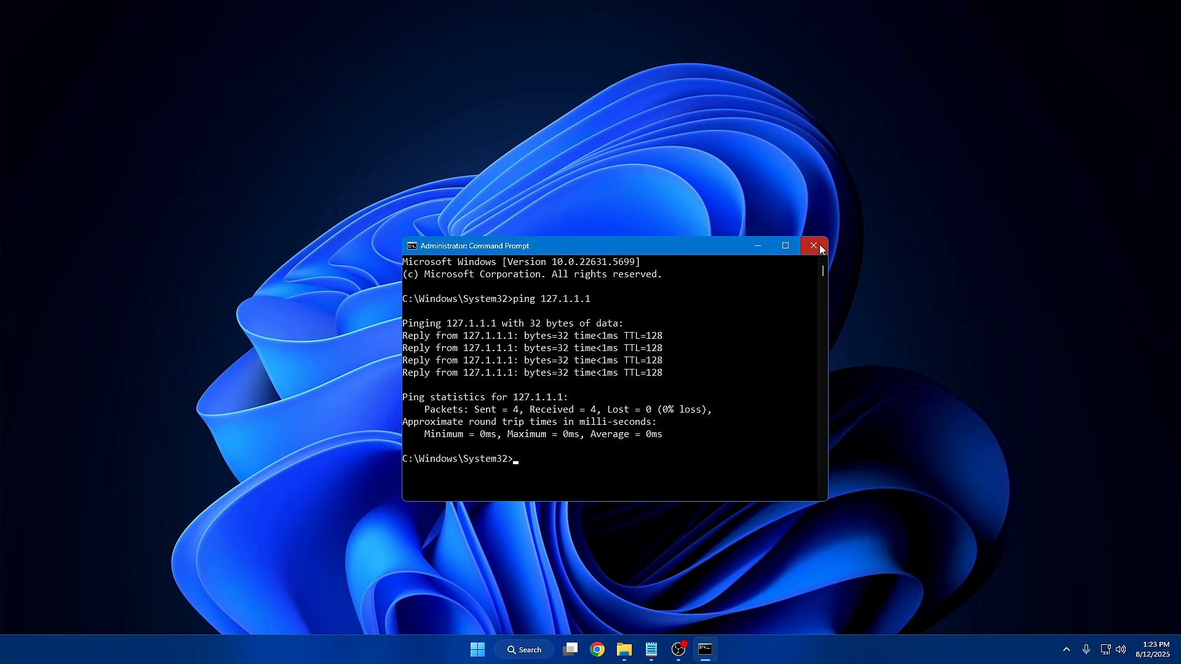
pyautogui.click(998, 45)
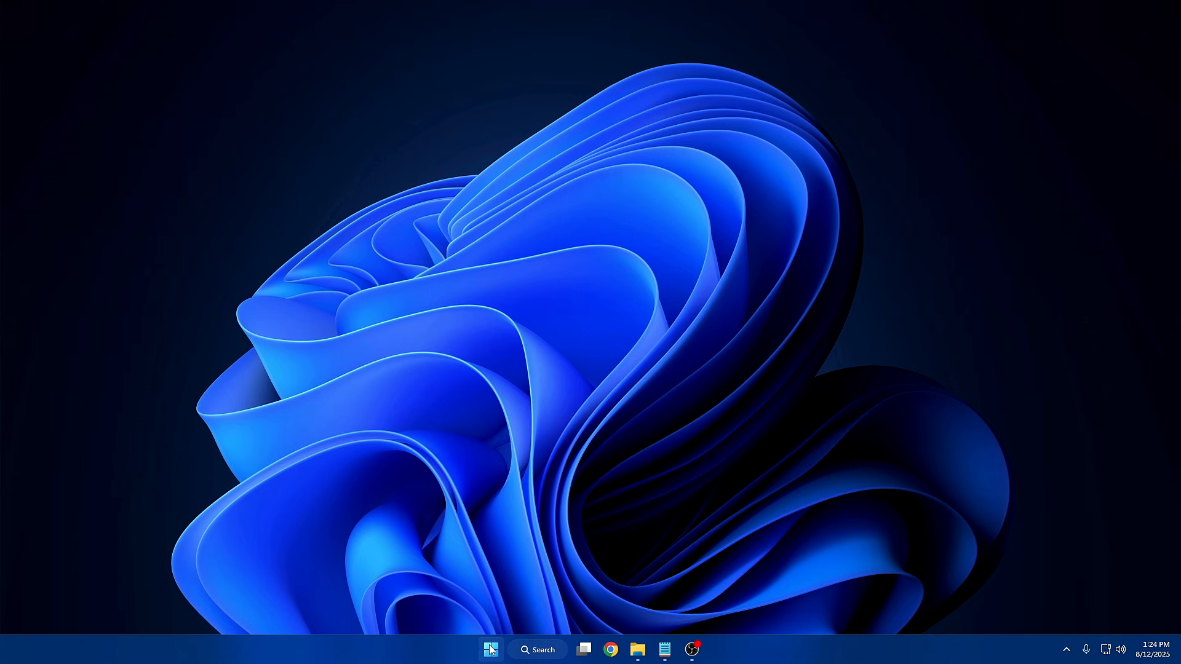
# Open Windows Update in Settings and check for updates
pyautogui.rightClick(491, 649)
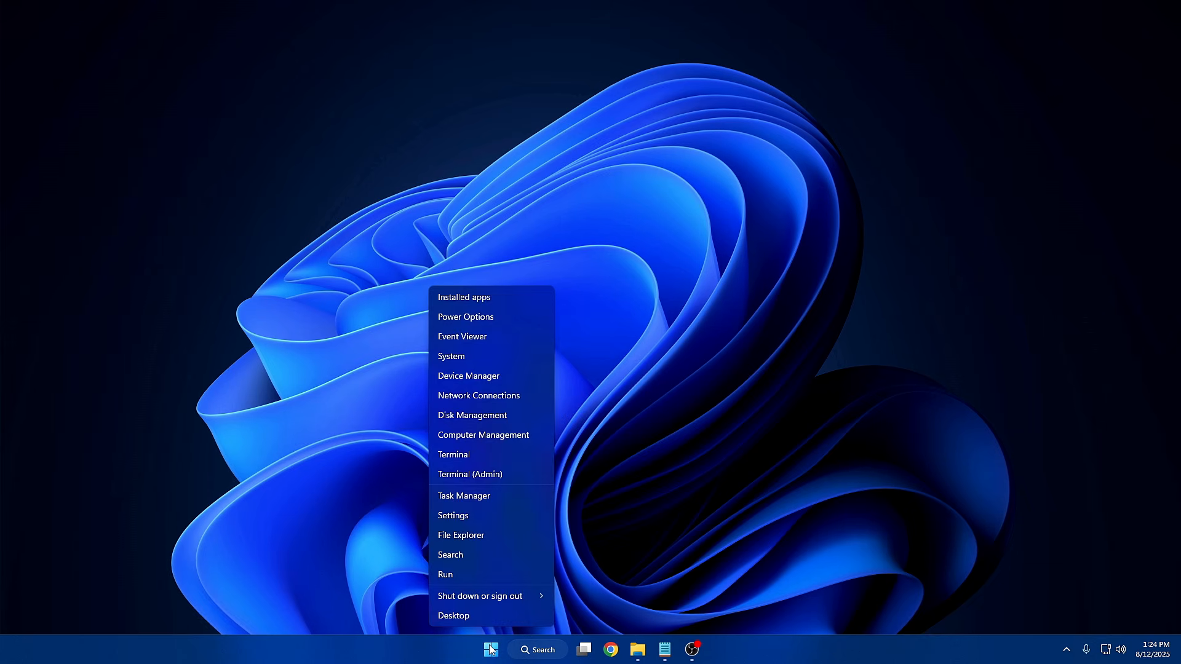
pyautogui.click(456, 516)
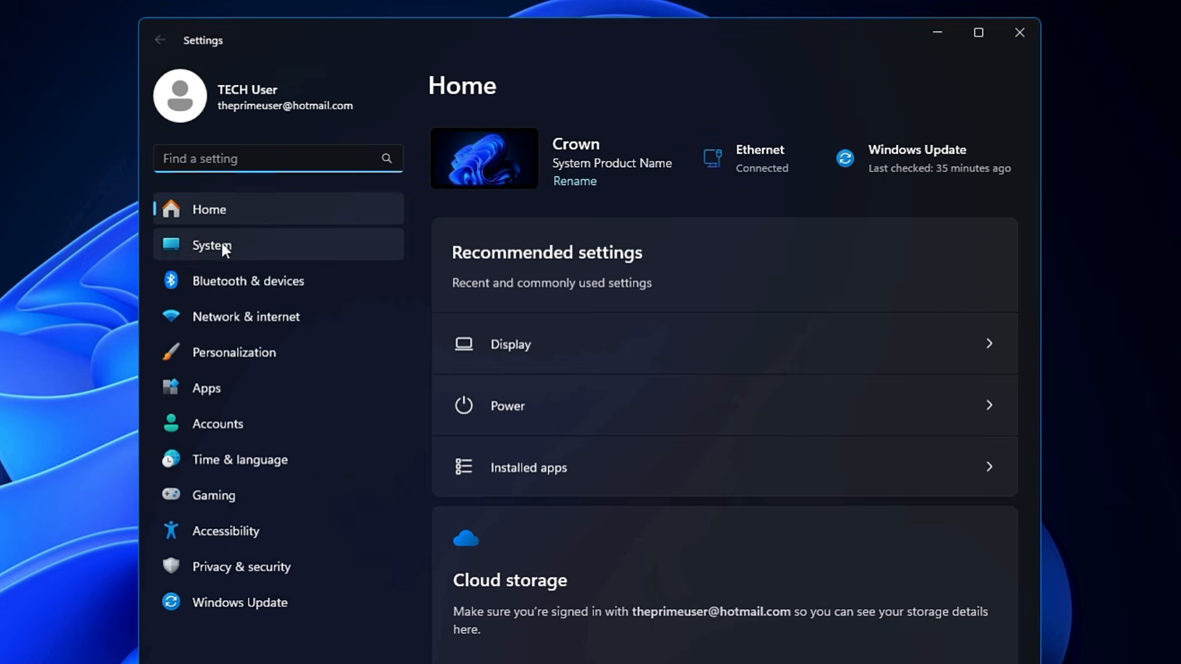
pyautogui.click(270, 606)
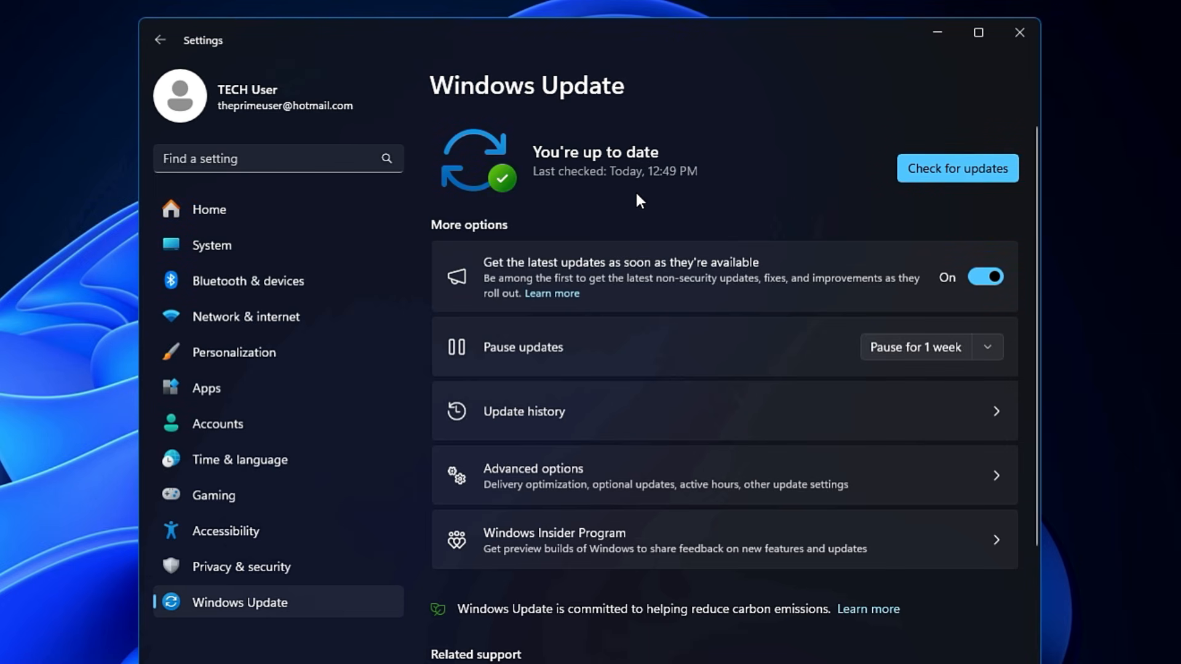
pyautogui.click(929, 165)
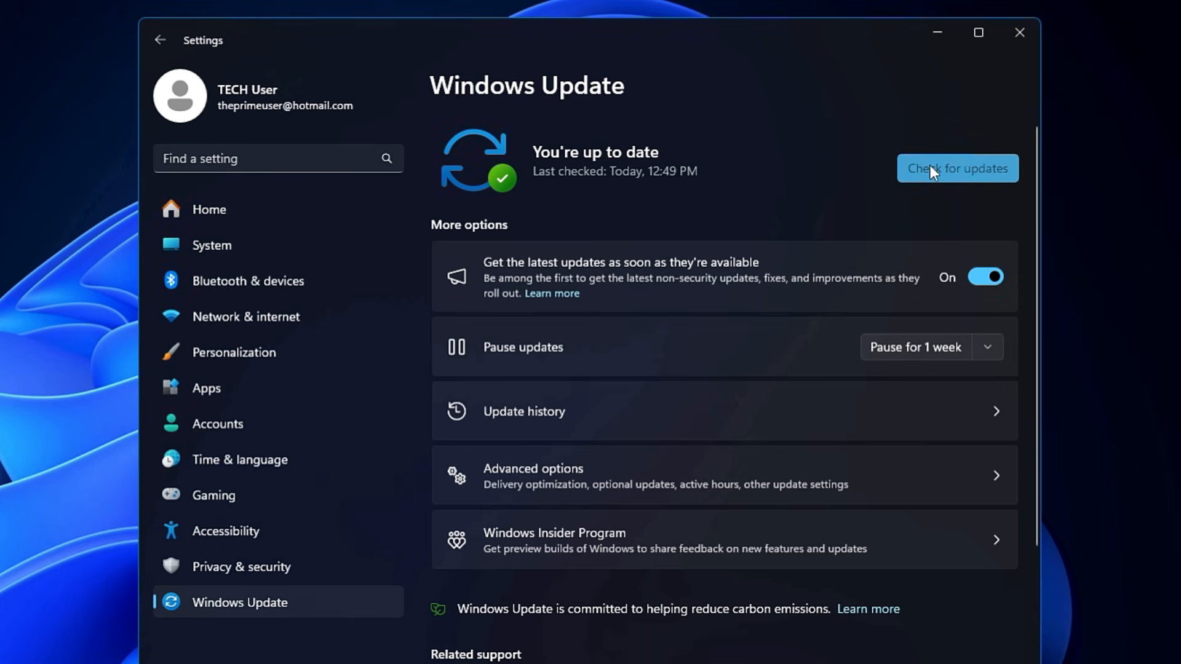
# Go to the optional updates in Windows Update's advanced options and expand the driver updates
pyautogui.scroll(-2, 536, 394)
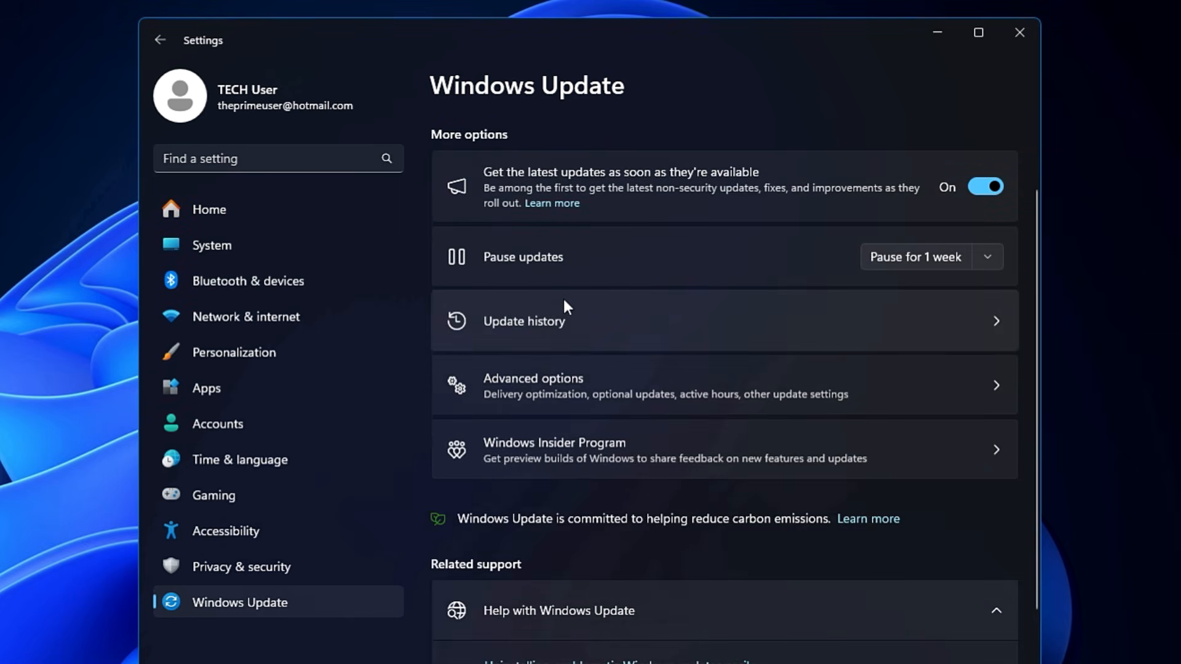
pyautogui.click(566, 383)
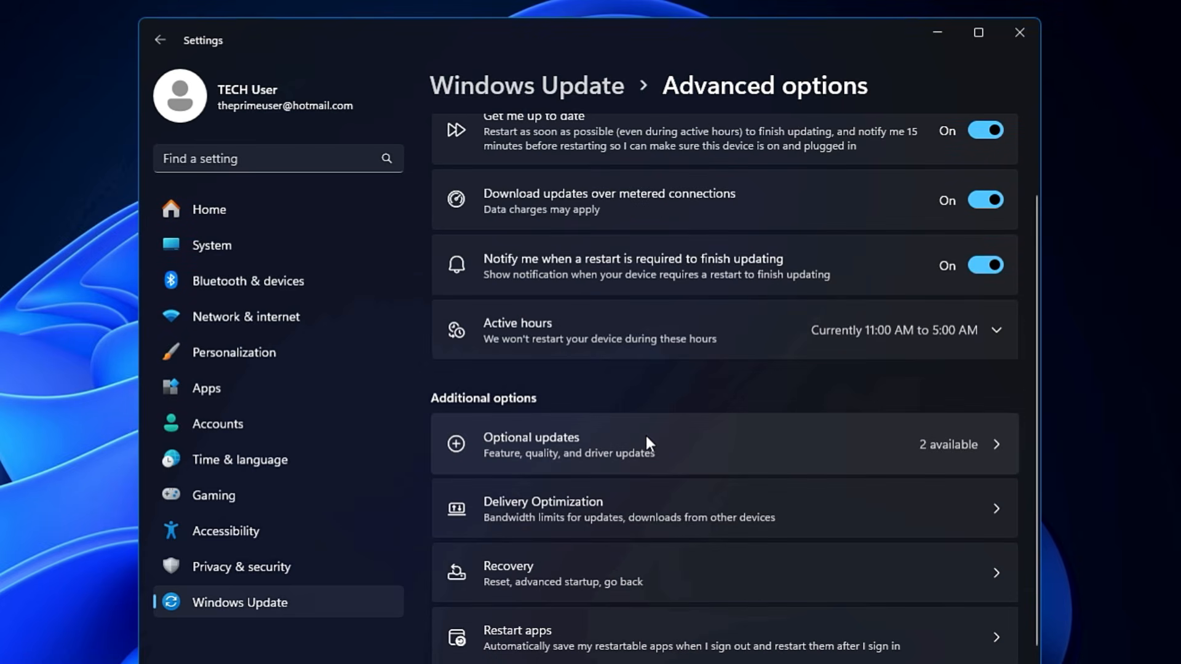
pyautogui.click(647, 437)
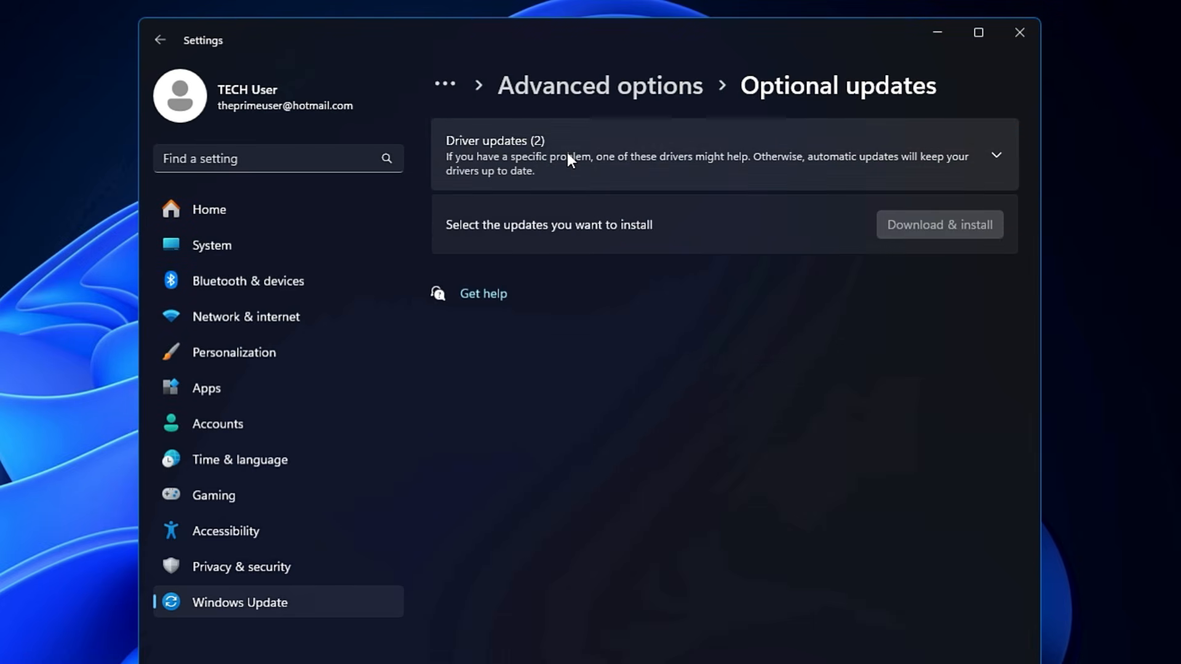
pyautogui.click(567, 155)
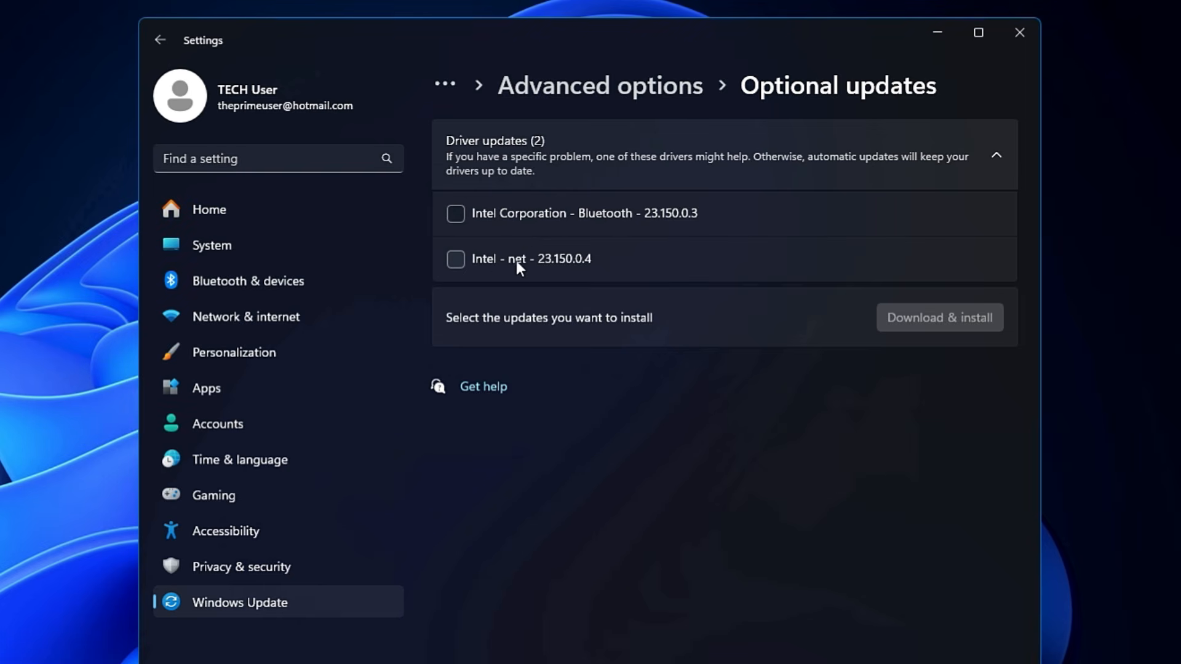
# Select the Intel Bluetooth 23.150.0.3 and Intel net 23.150.0.4 driver updates, and download and install them
pyautogui.click(489, 212)
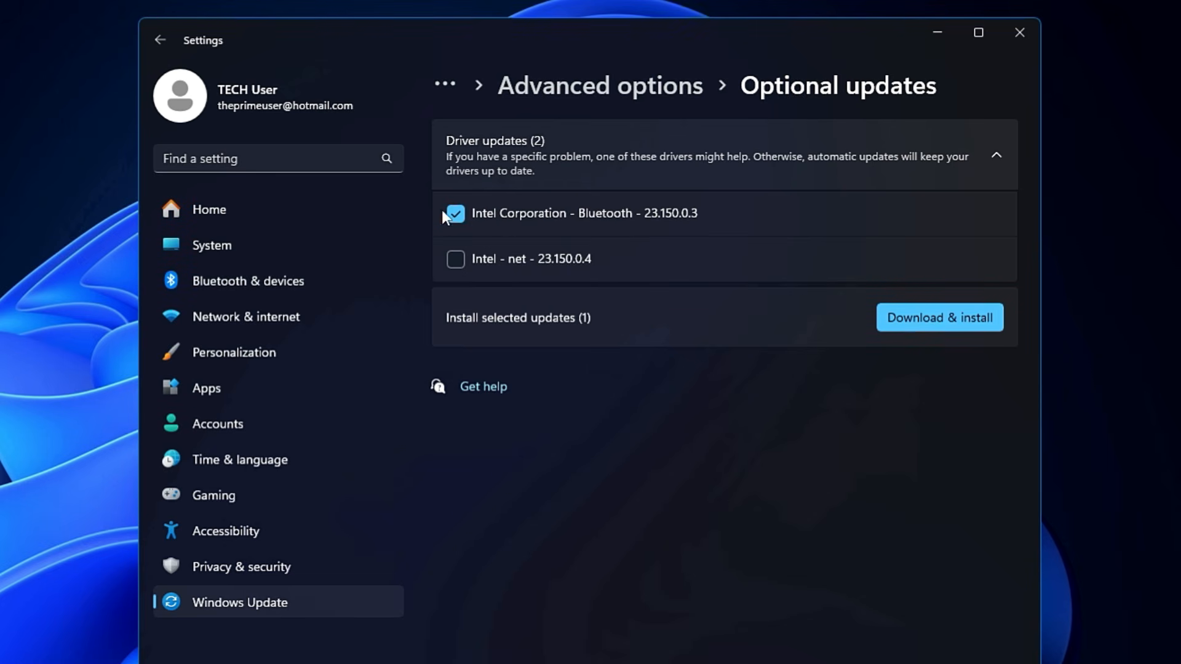
pyautogui.click(458, 259)
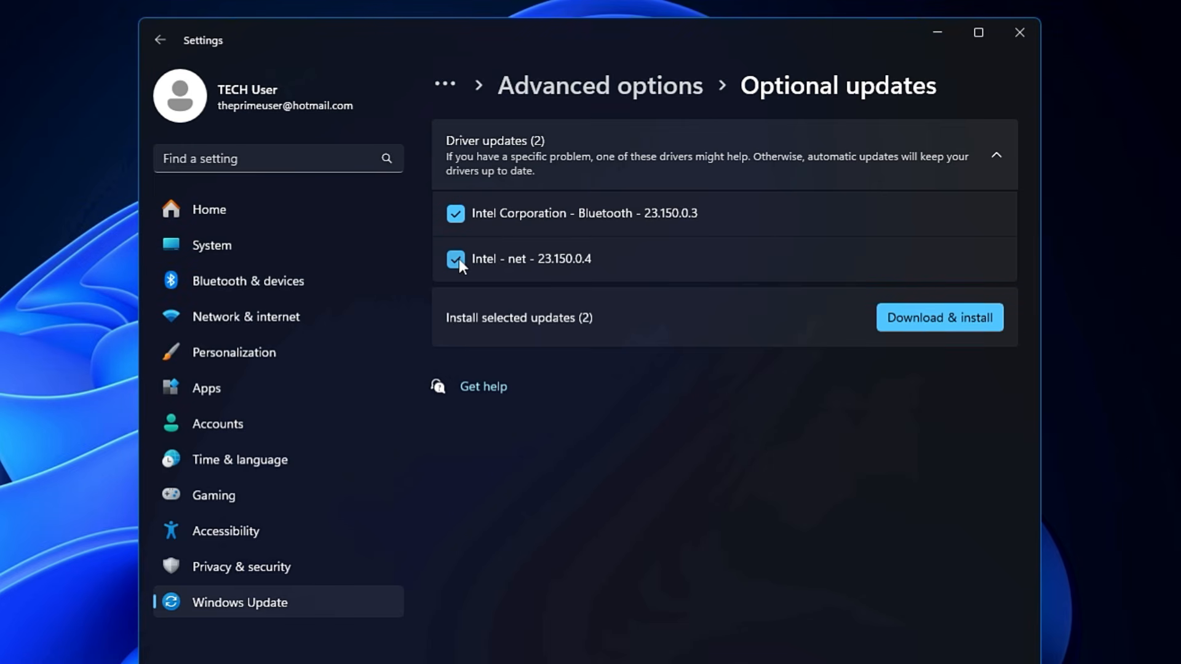
pyautogui.click(907, 319)
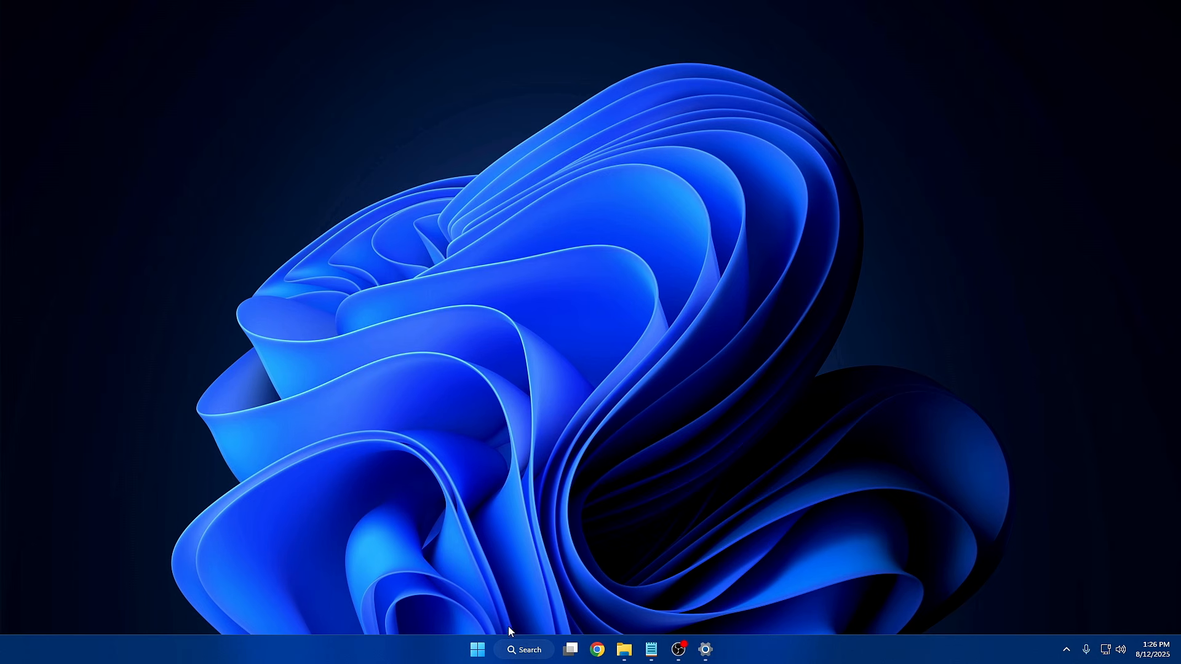
# Search Windows for "services" and open the Services console
pyautogui.click(523, 650)
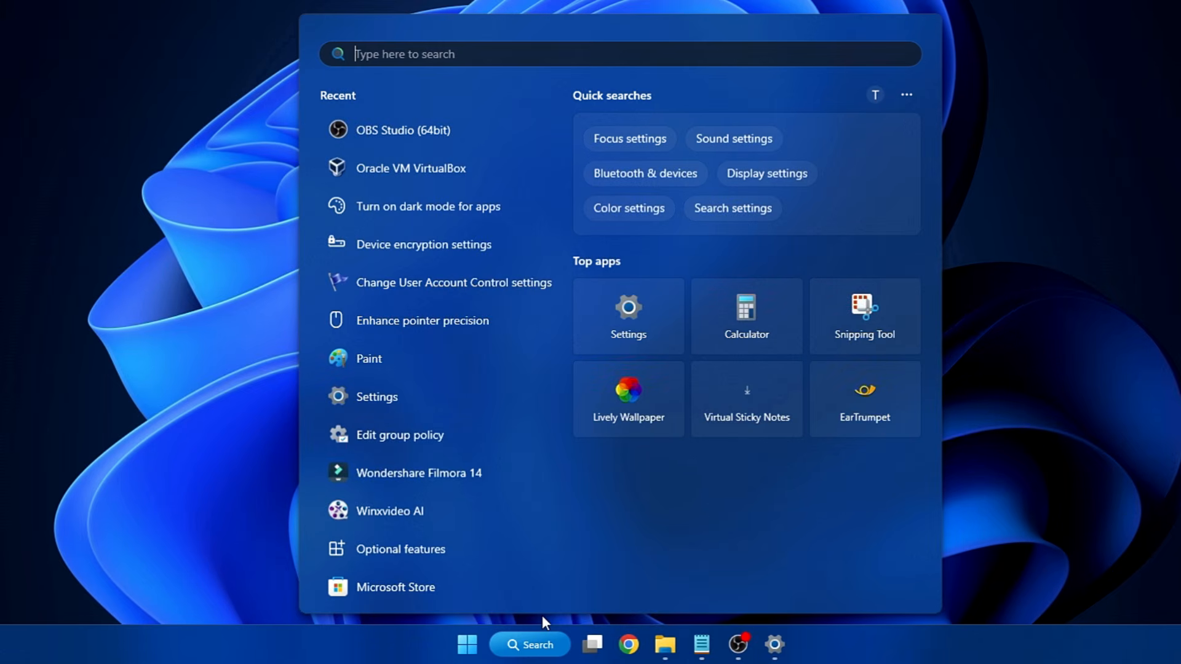
pyautogui.write('services')
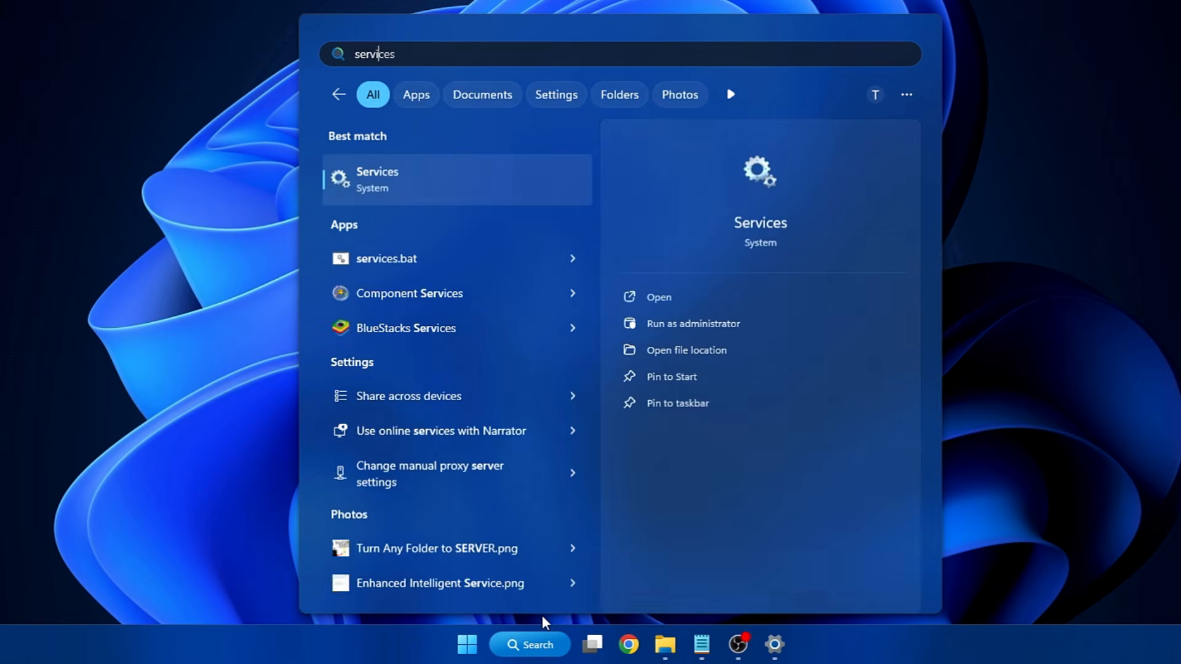
pyautogui.press('Return')
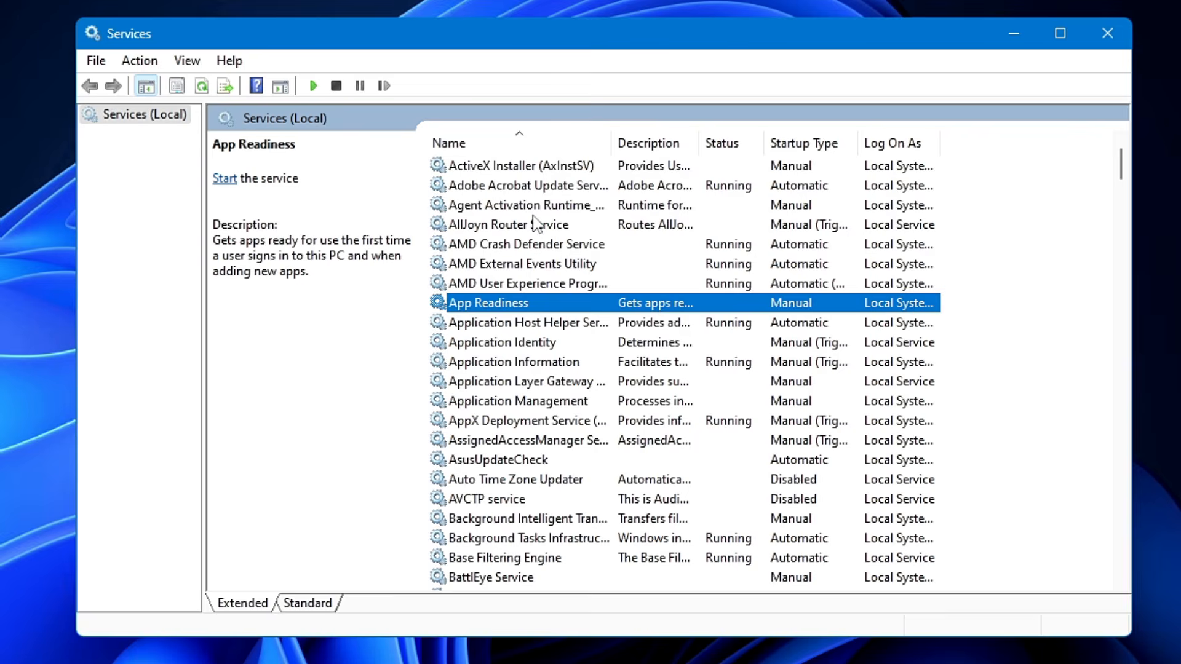
# Locate the WLAN AutoConfig service in the list and open its properties
pyautogui.press('w')
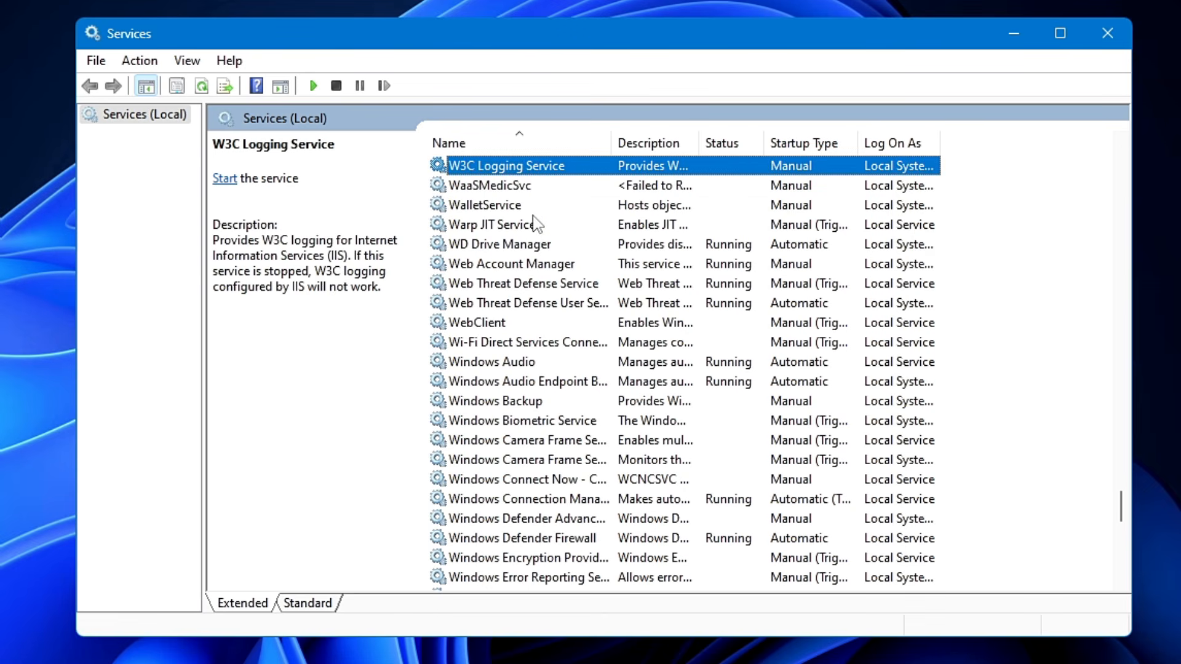
pyautogui.scroll(-1, 553, 304)
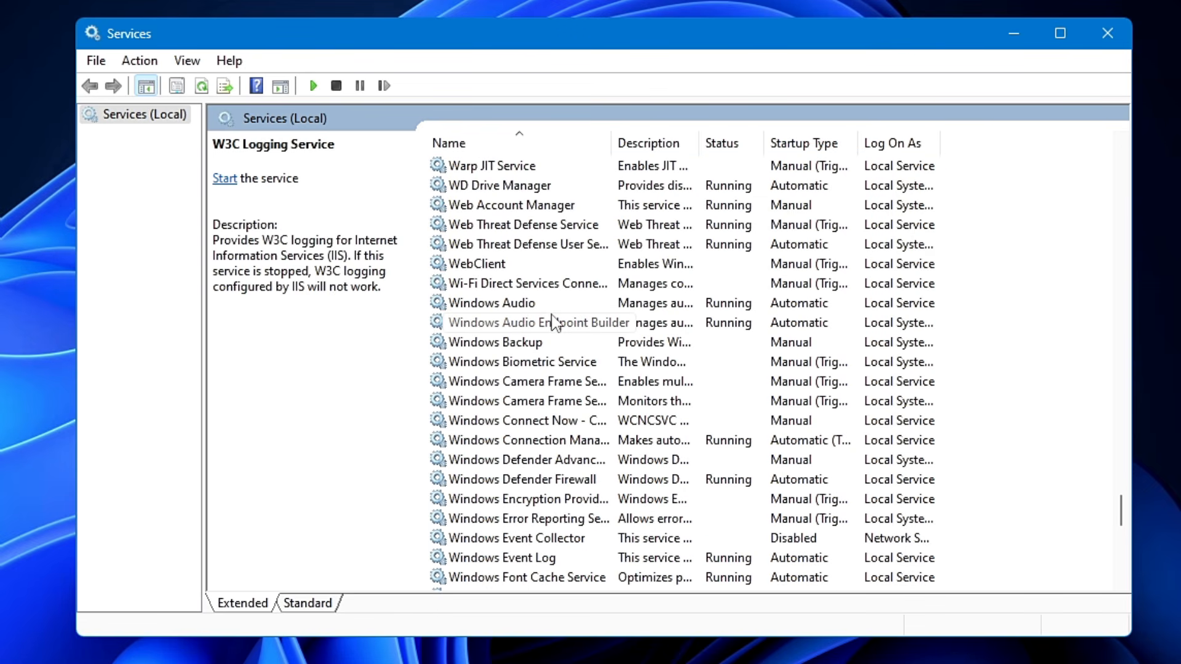
pyautogui.scroll(-8, 553, 320)
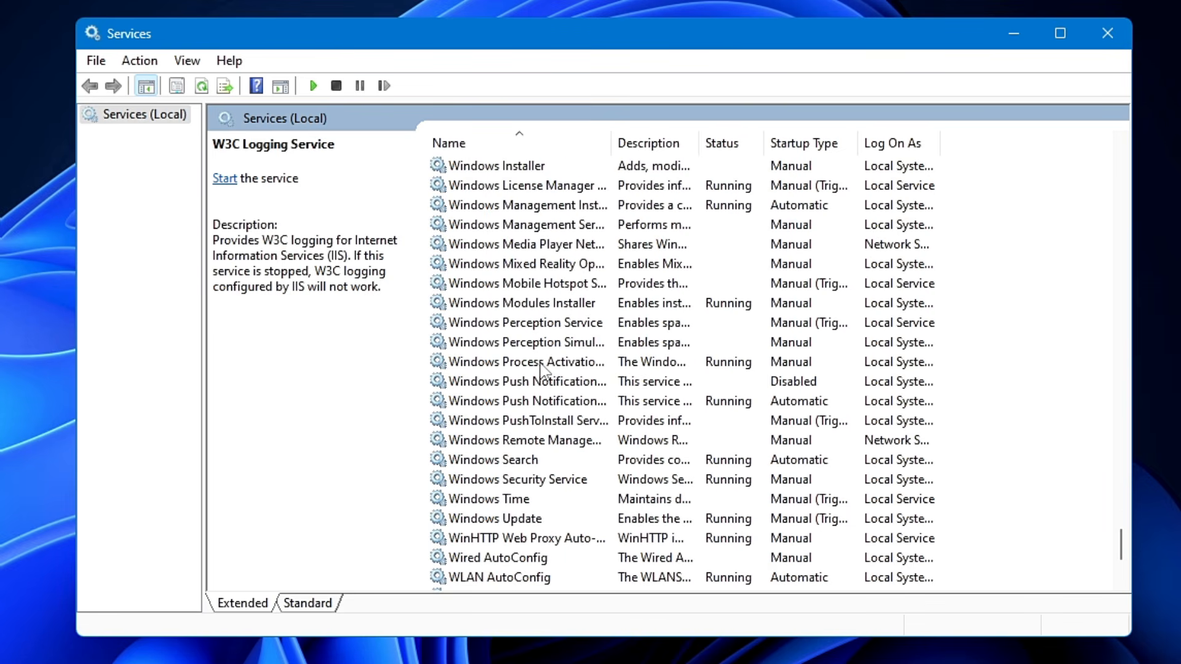
pyautogui.scroll(-3, 542, 369)
pyautogui.click(523, 400)
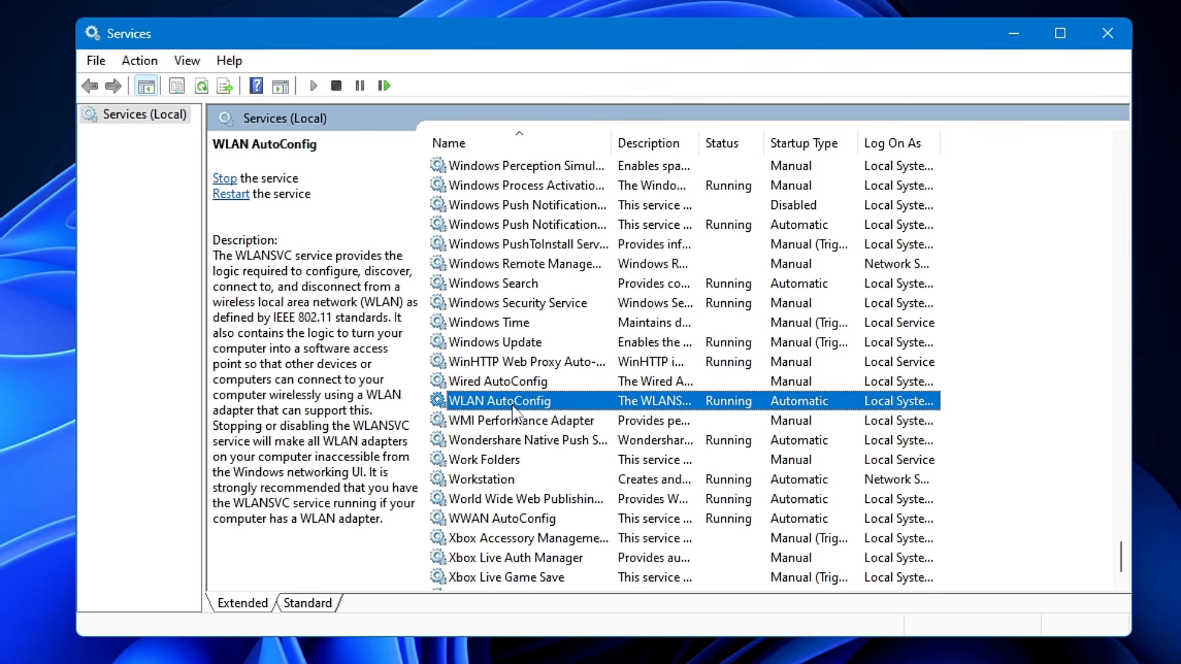
pyautogui.doubleClick(512, 405)
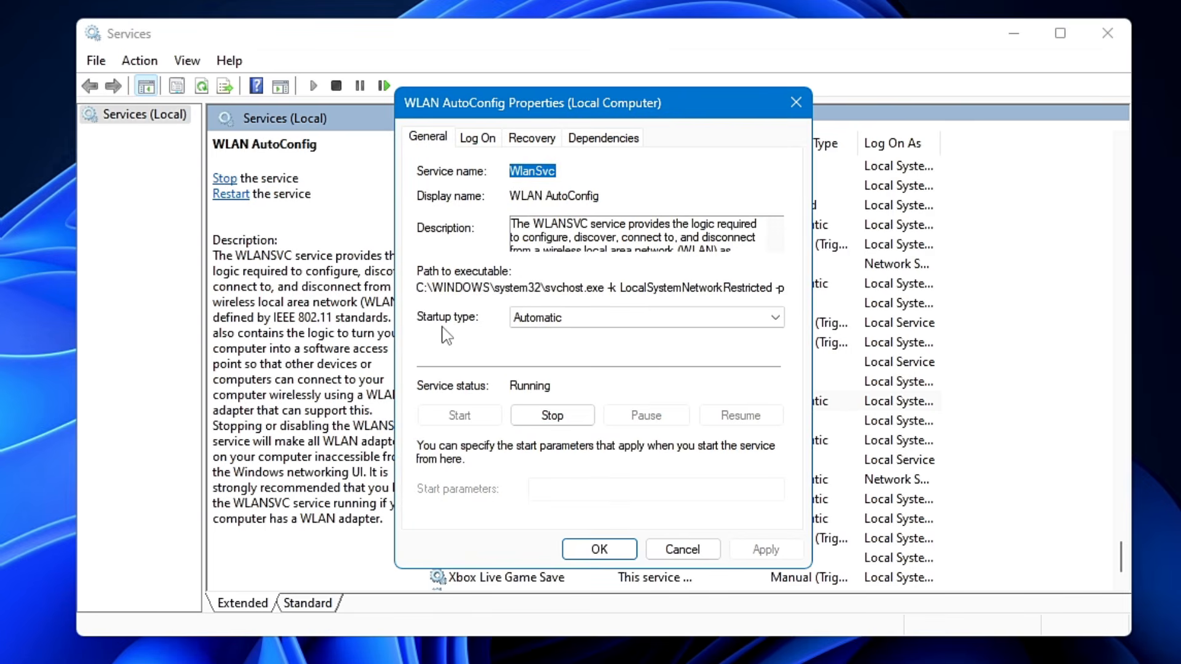
# Set the WLAN AutoConfig startup type to Automatic, apply it, and close the properties and Services windows
pyautogui.click(586, 325)
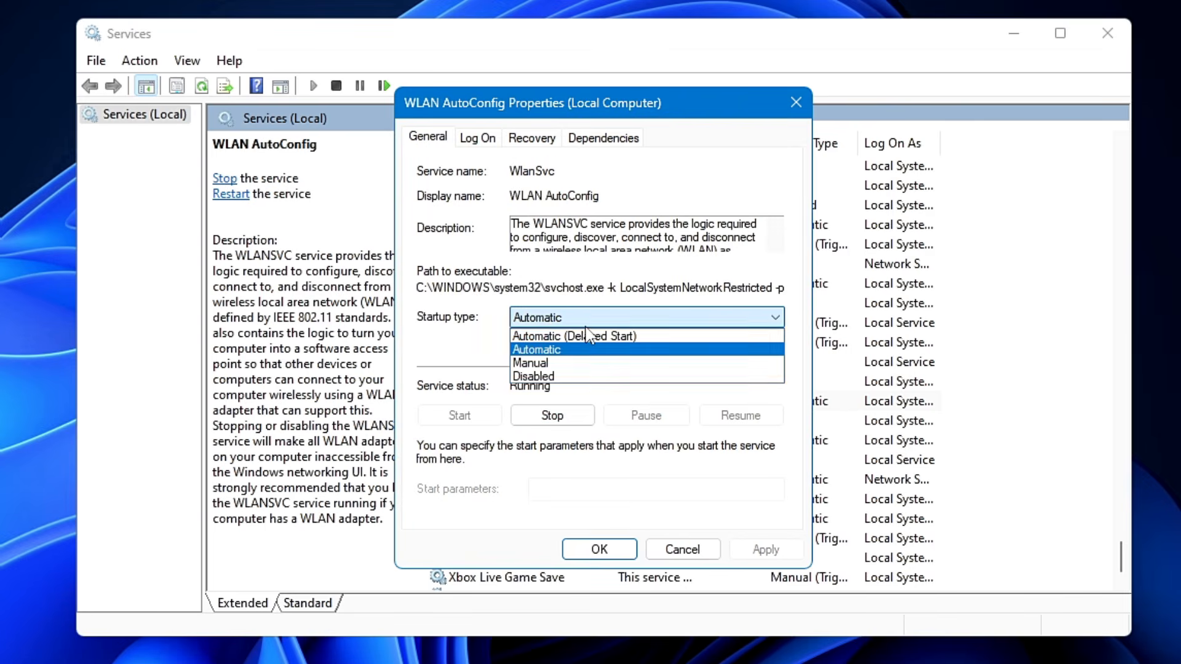
pyautogui.click(567, 351)
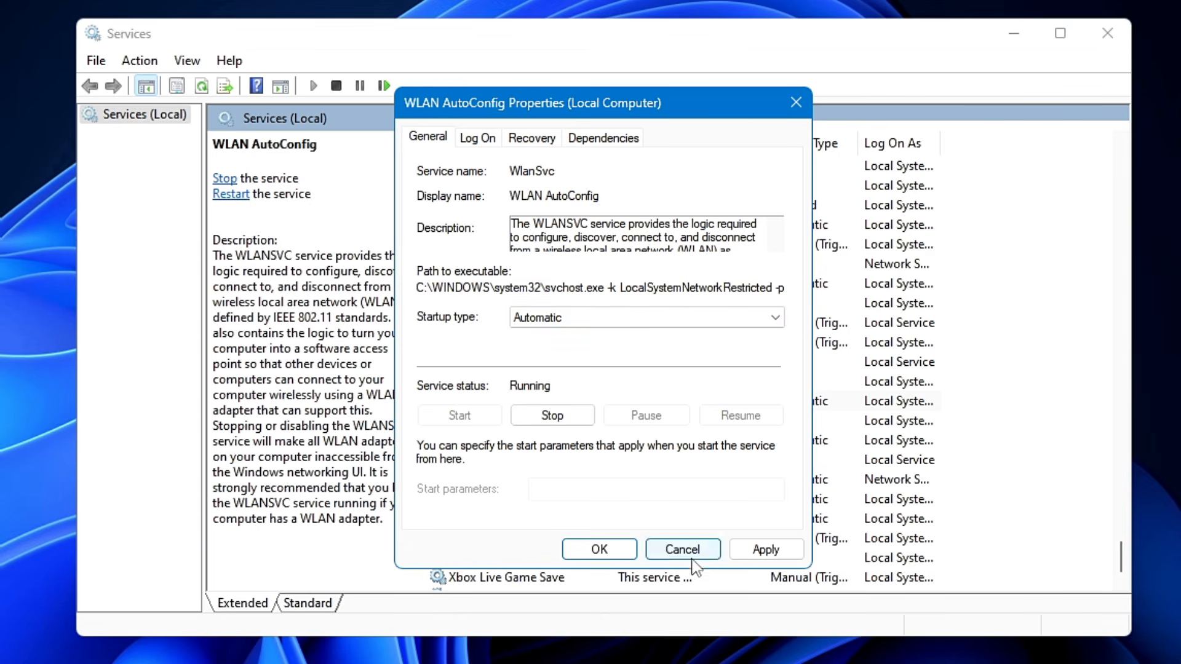
pyautogui.click(766, 550)
pyautogui.click(600, 550)
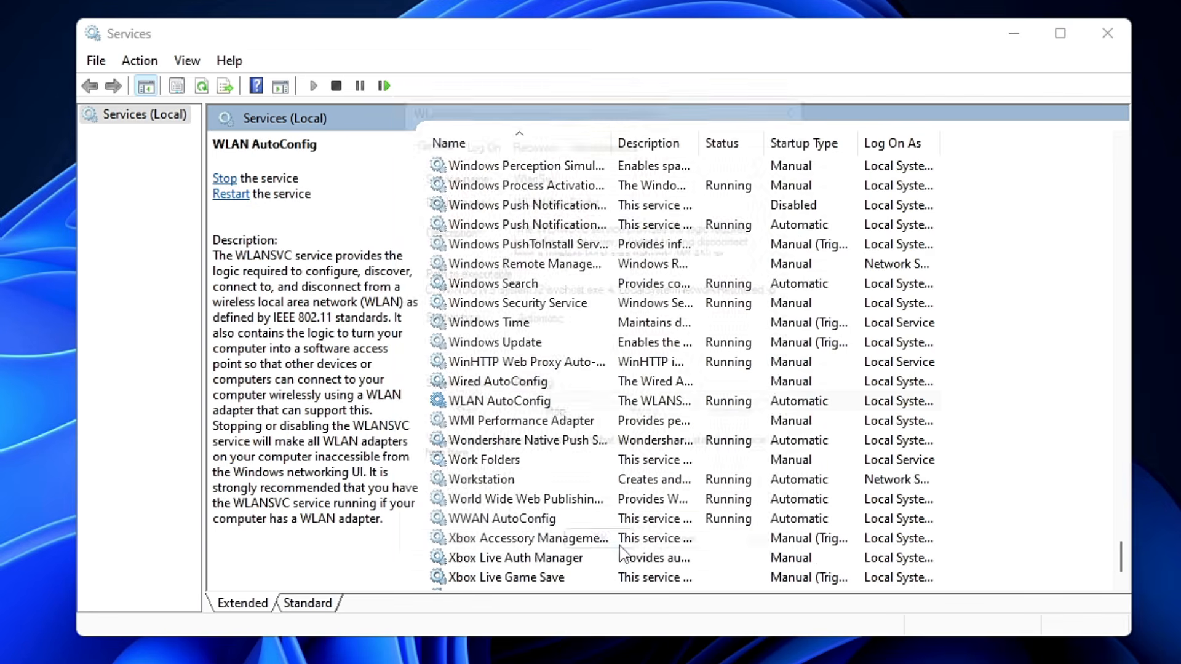
pyautogui.click(1108, 35)
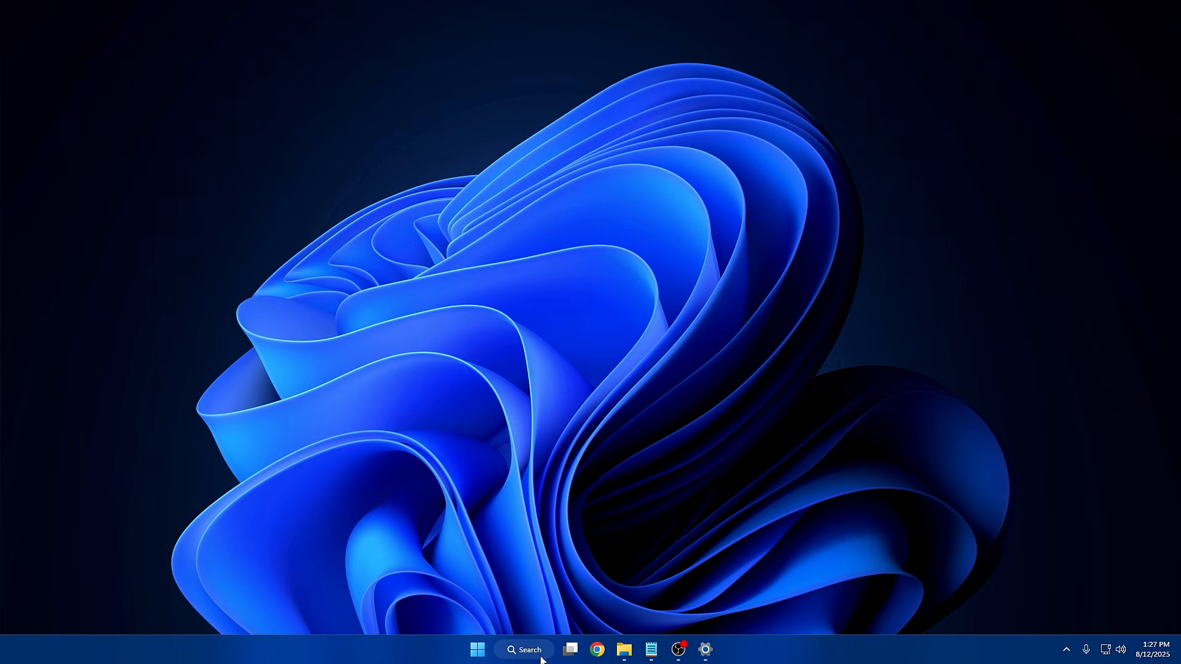
# Search Windows for "cmd" and run Command Prompt as administrator
pyautogui.click(529, 651)
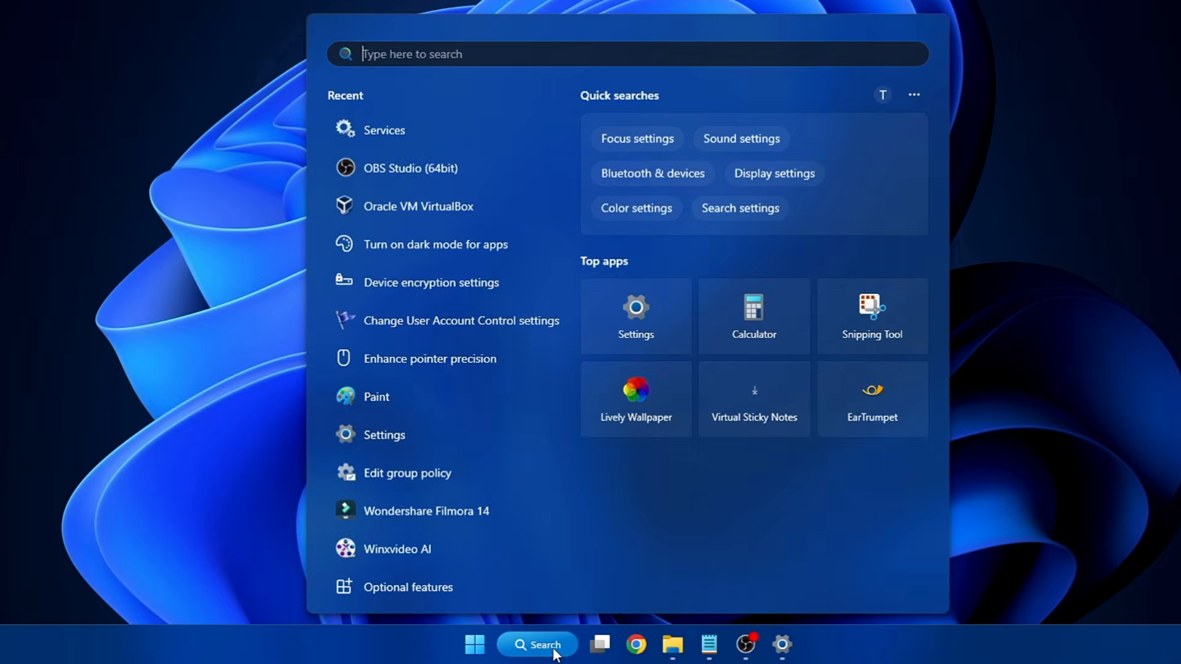
pyautogui.write('cmd')
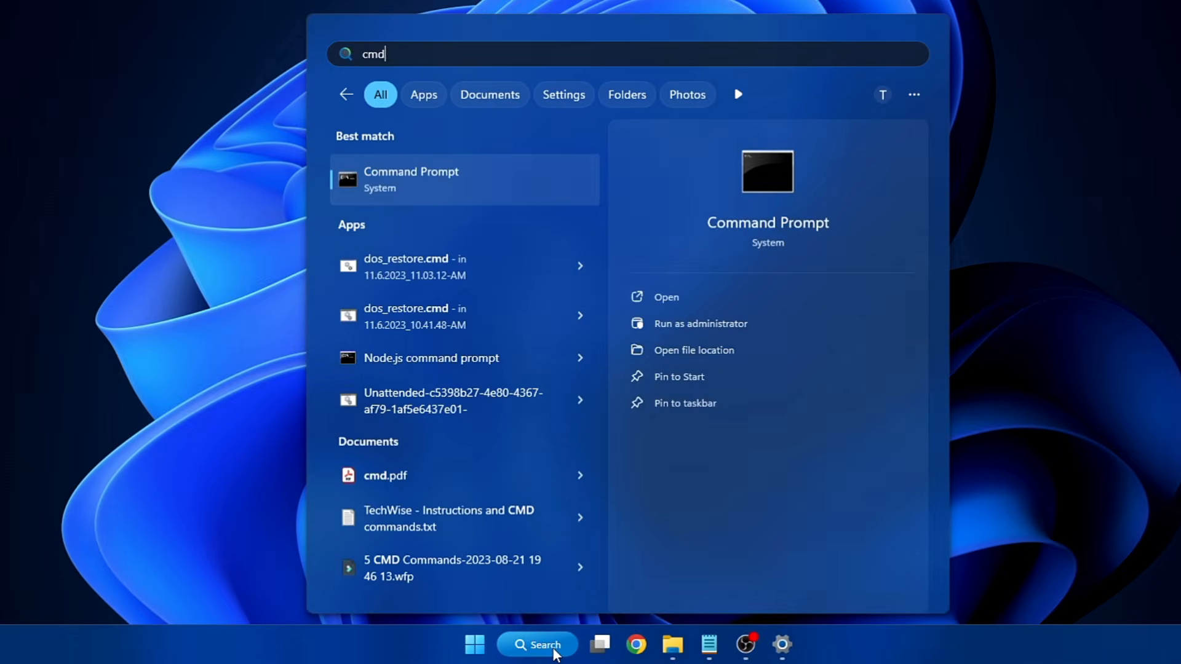
pyautogui.rightClick(439, 193)
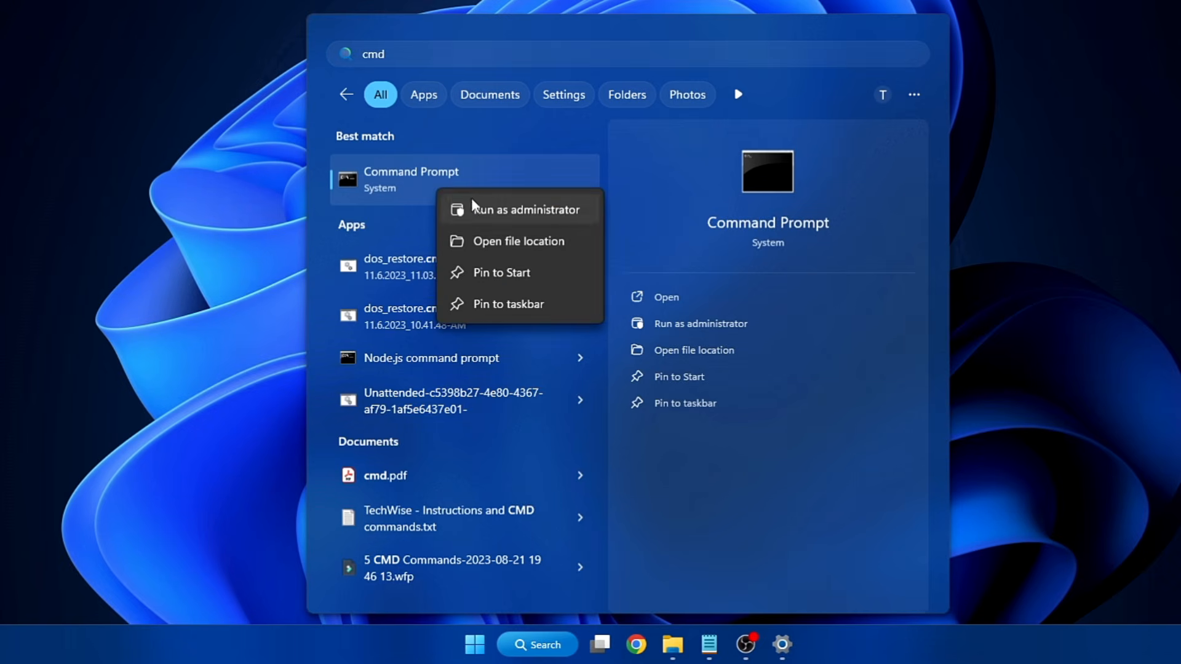
pyautogui.click(479, 206)
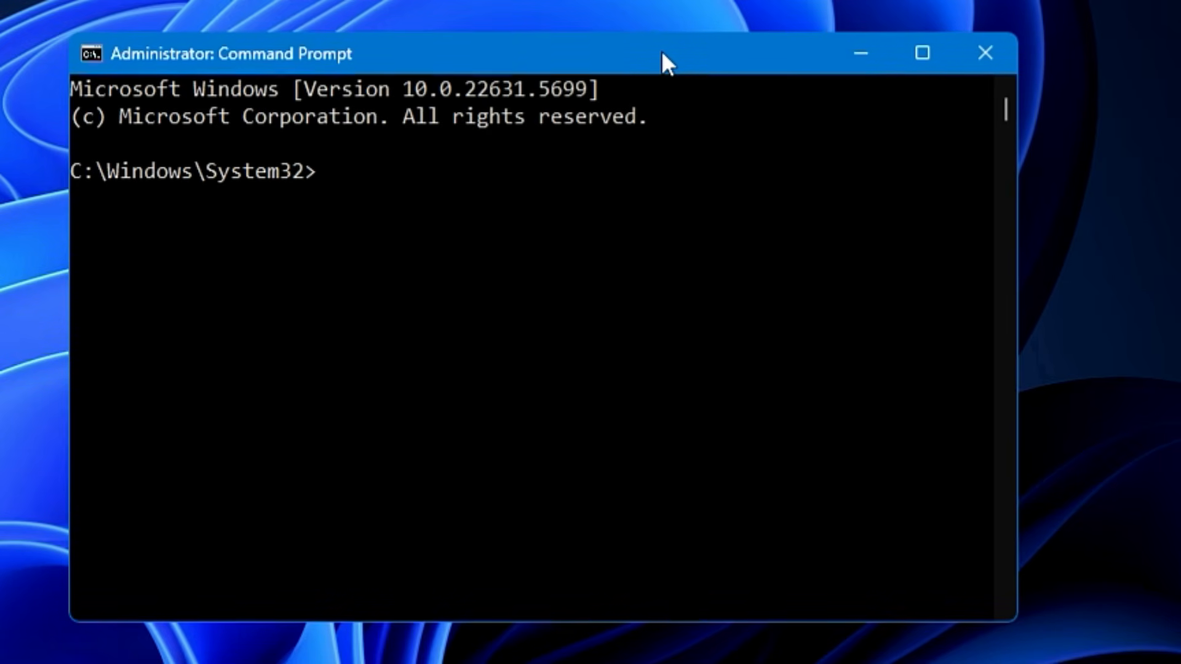
# Reset the Winsock catalog by running the command "netsh winsock reset"
pyautogui.write('netsh winsock rse')
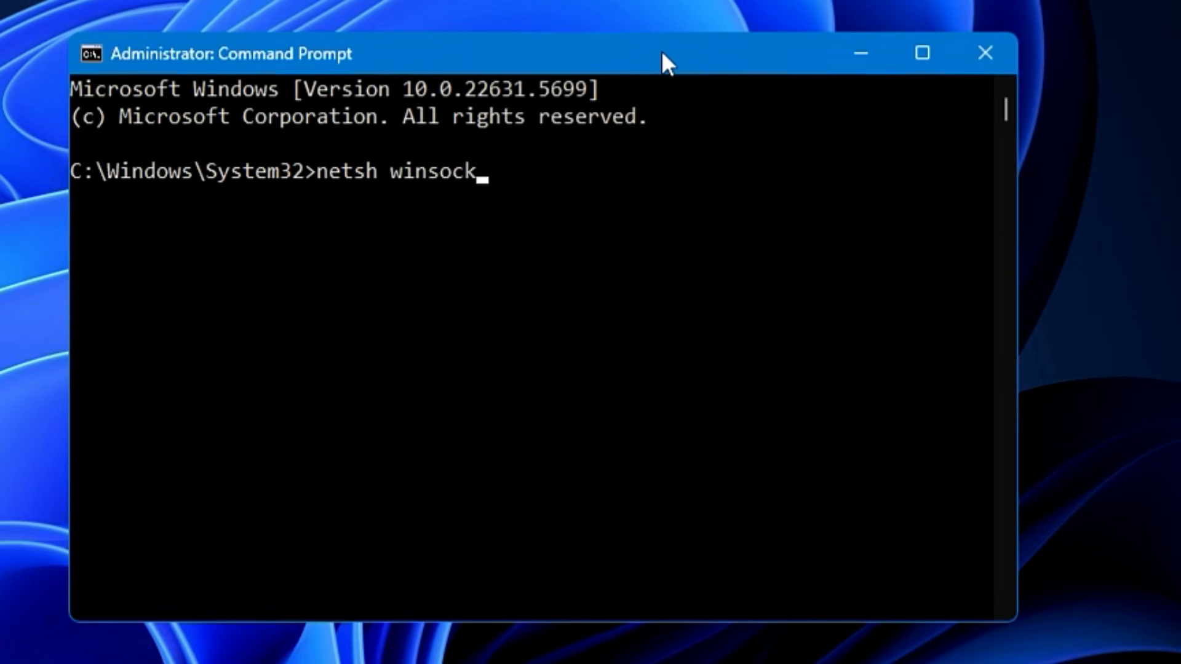
pyautogui.press('BackSpace')
pyautogui.press('BackSpace')
pyautogui.write('eset')
pyautogui.press('Return')
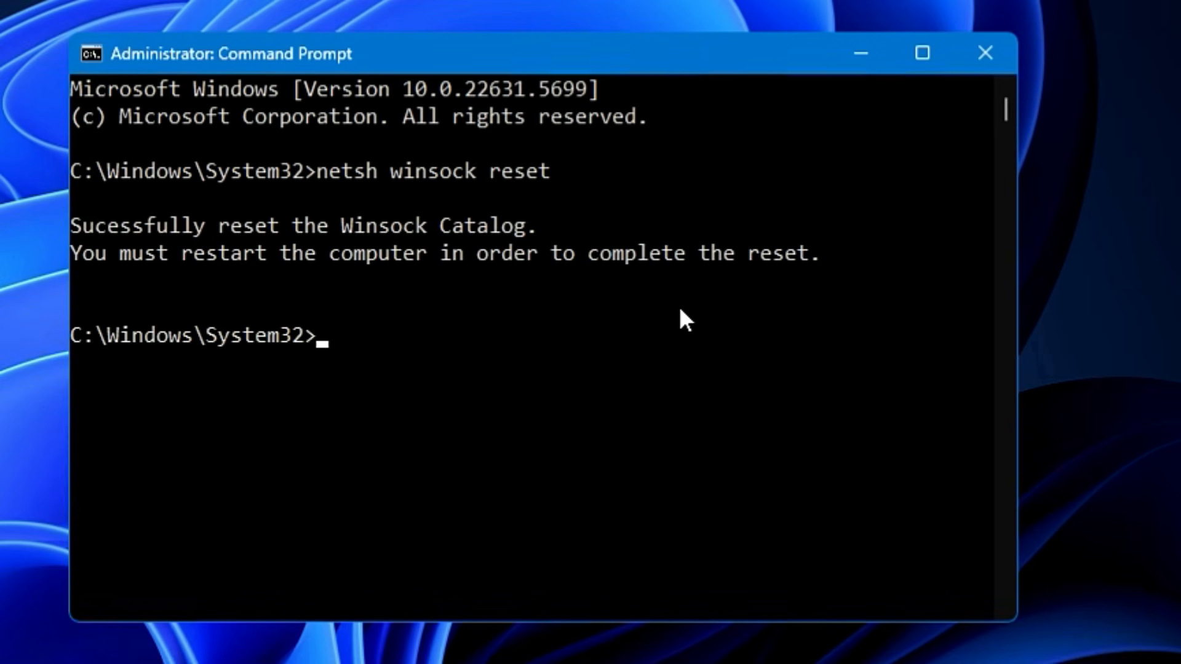
# Reset the TCP/IP stack by running the command "netsh int ip reset log.txt"
pyautogui.write('netsh ')
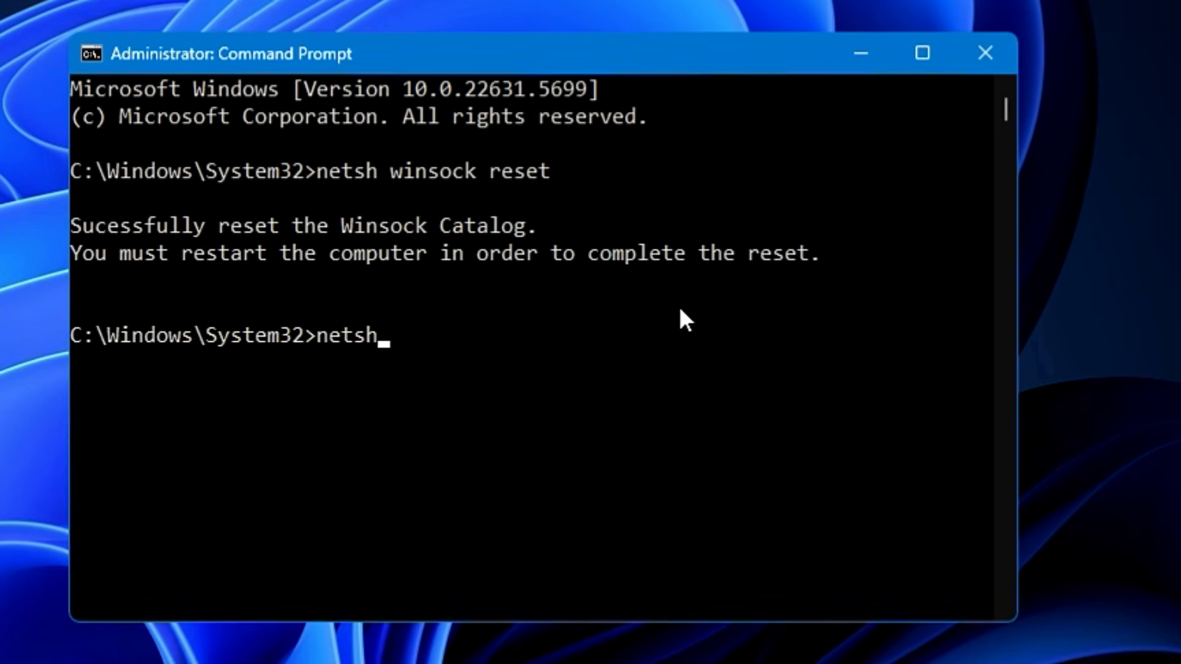
pyautogui.write('int ip')
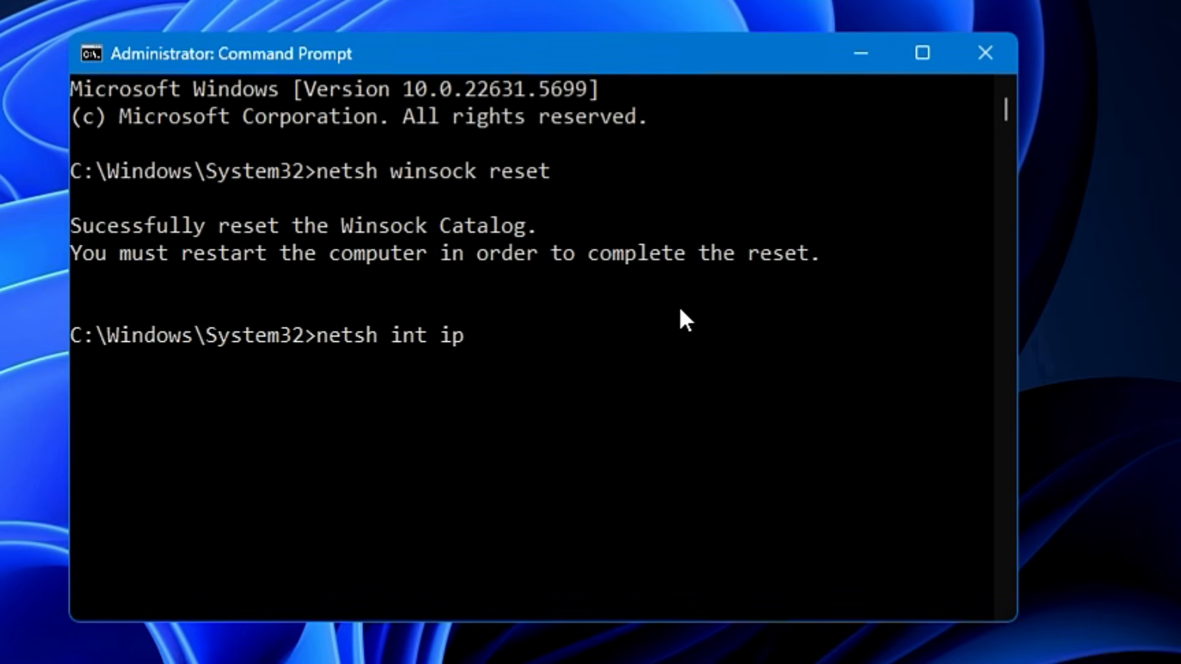
pyautogui.write(' rese')
pyautogui.press('BackSpace')
pyautogui.press('BackSpace')
pyautogui.write('eset l')
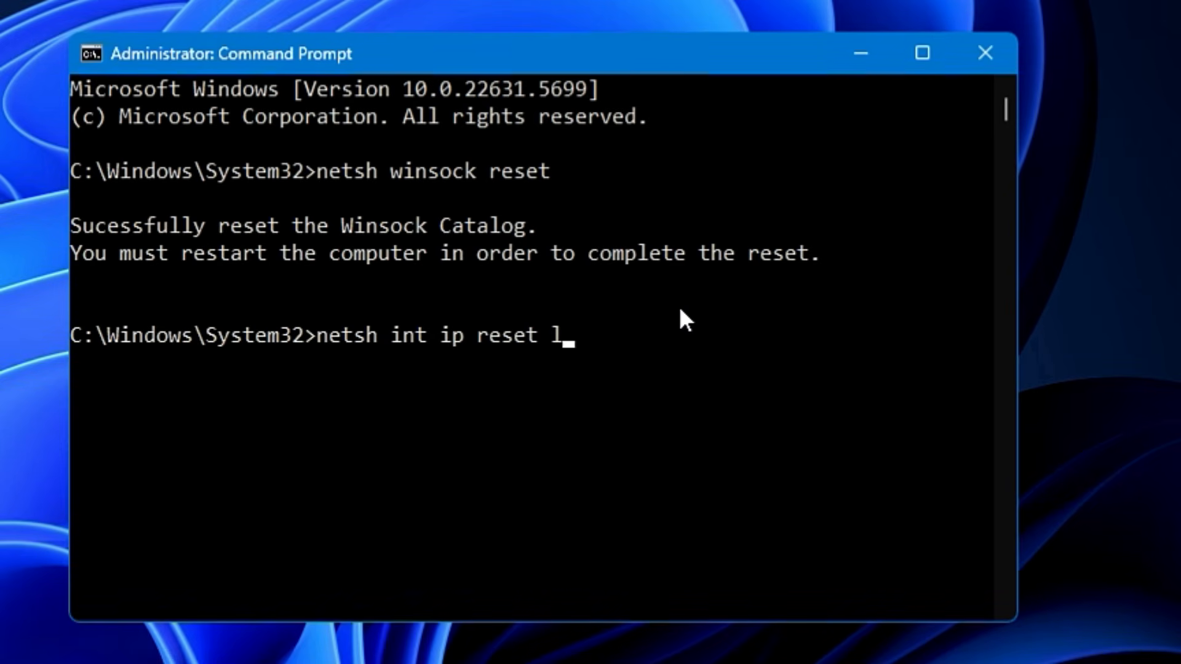
pyautogui.write('og.txt')
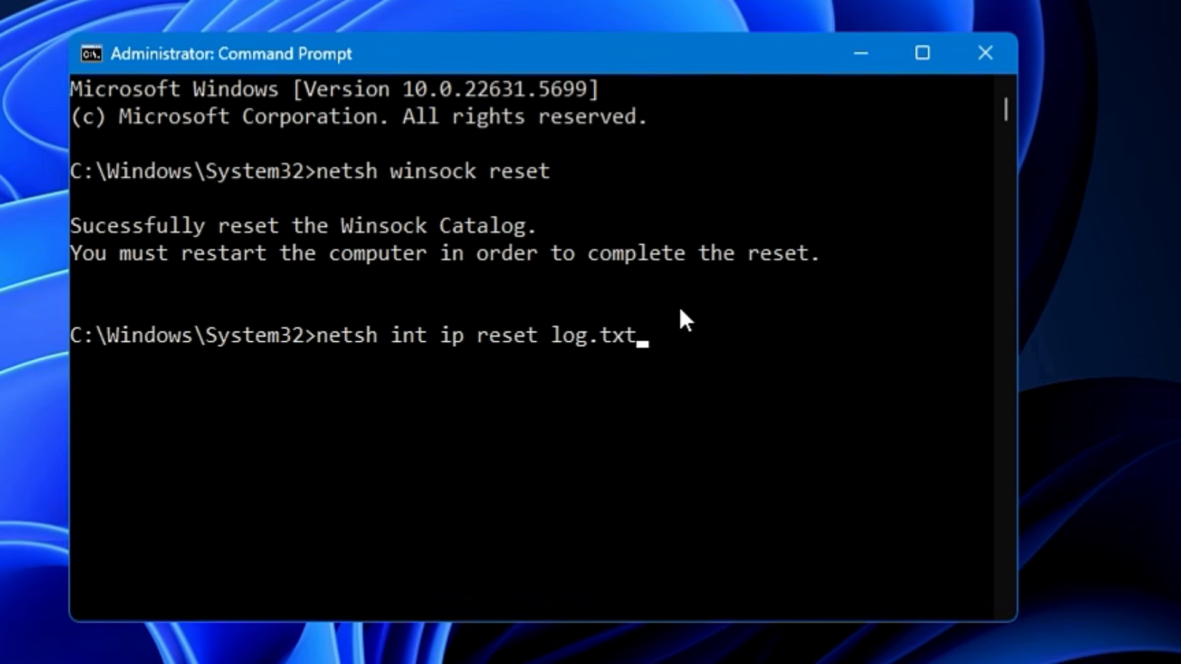
pyautogui.press('Return')
pyautogui.scroll(-1, 170, 279)
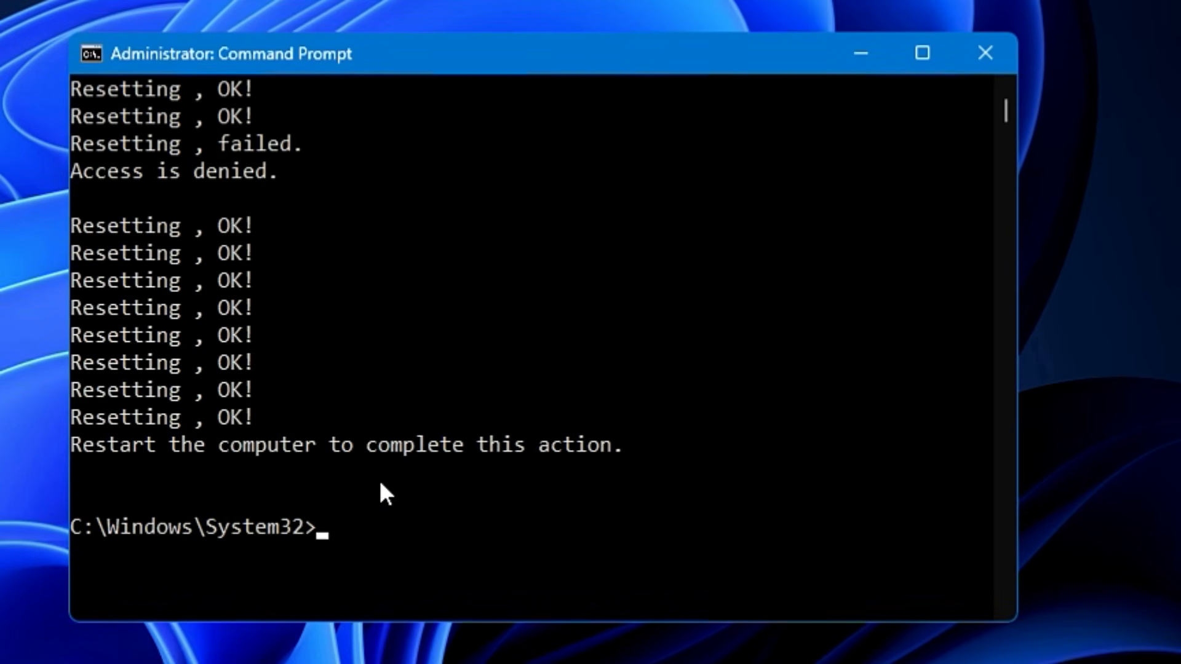
# Flush the DNS cache by running "ipconfig /flushdns", and close Command Prompt
pyautogui.write('ipconfig /flui')
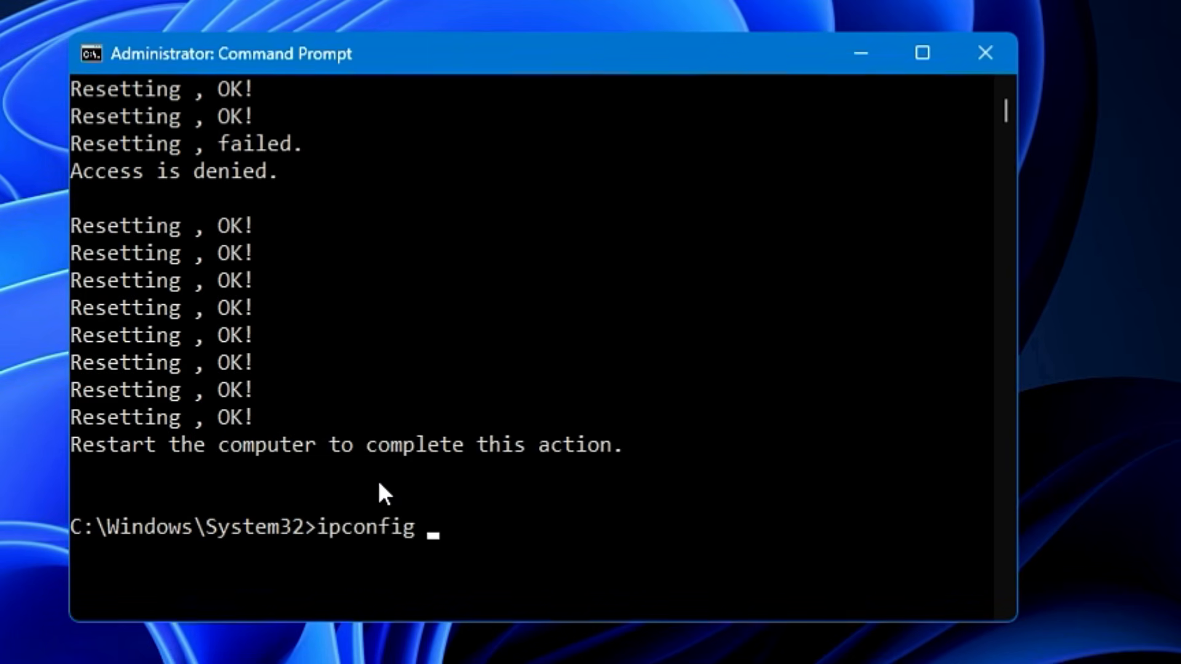
pyautogui.press('BackSpace')
pyautogui.write('shdns')
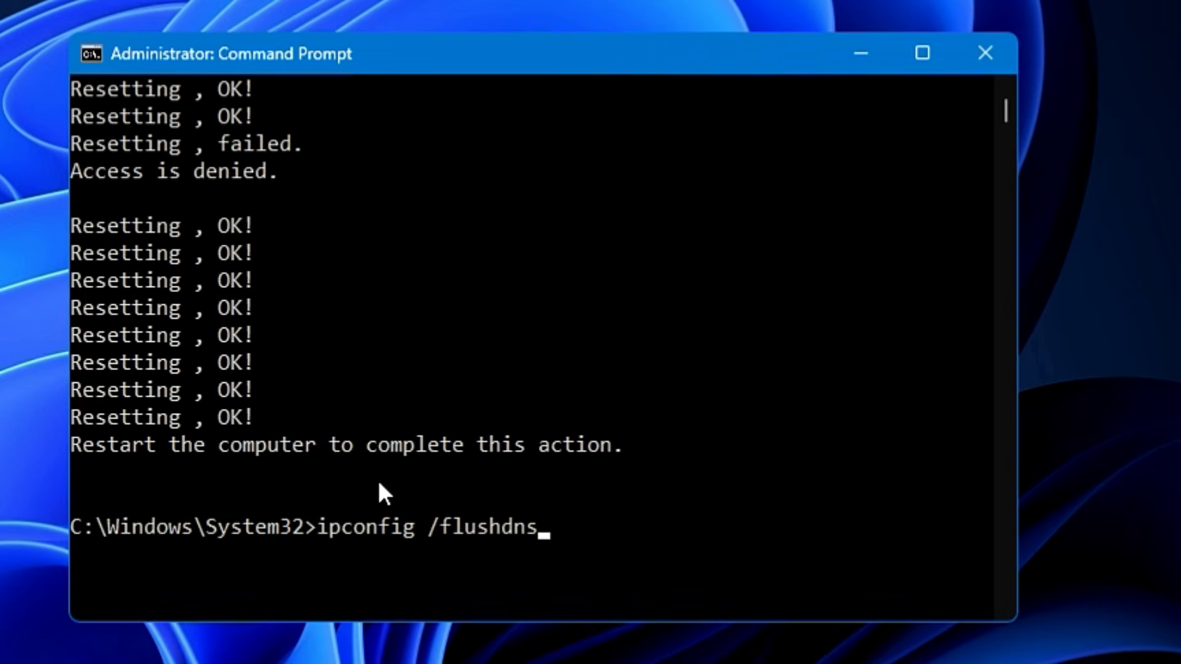
pyautogui.press('Return')
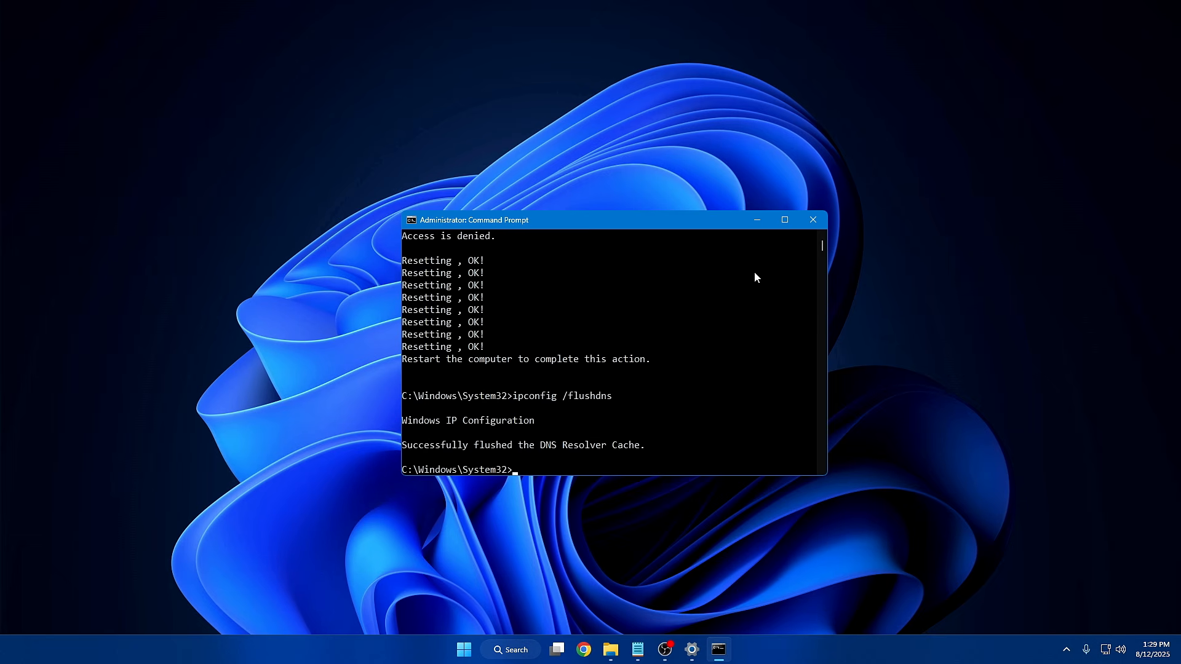
pyautogui.click(814, 221)
# Check the network quick settings for a Wi-Fi option, and close them
pyautogui.click(1108, 649)
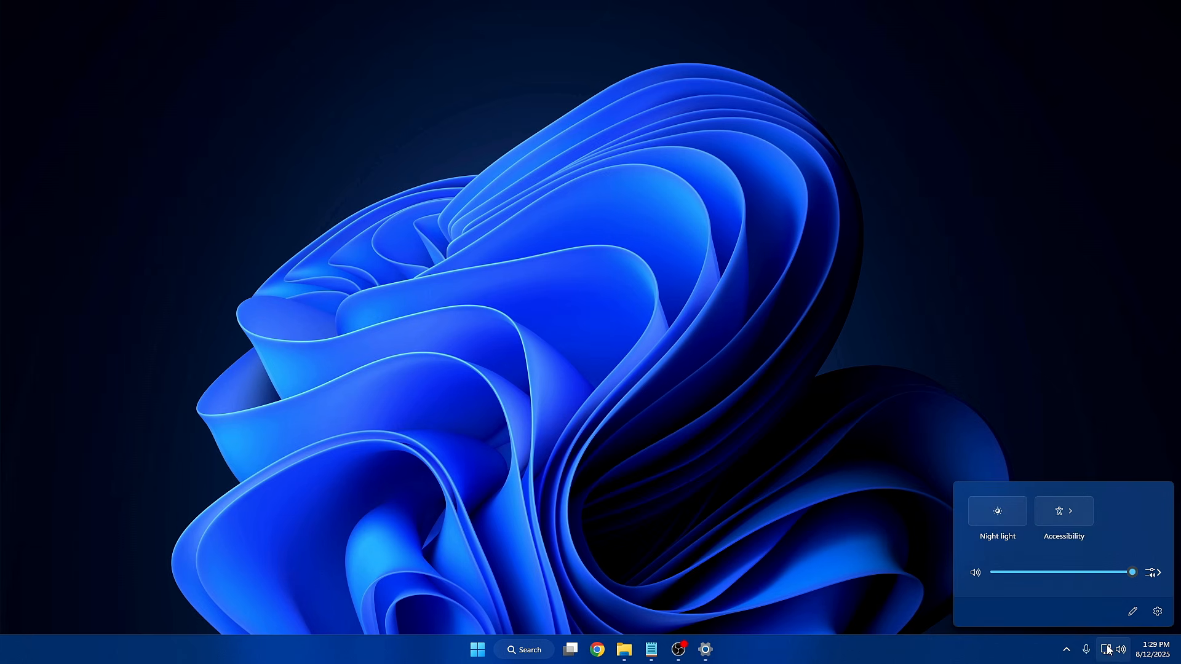
pyautogui.click(406, 81)
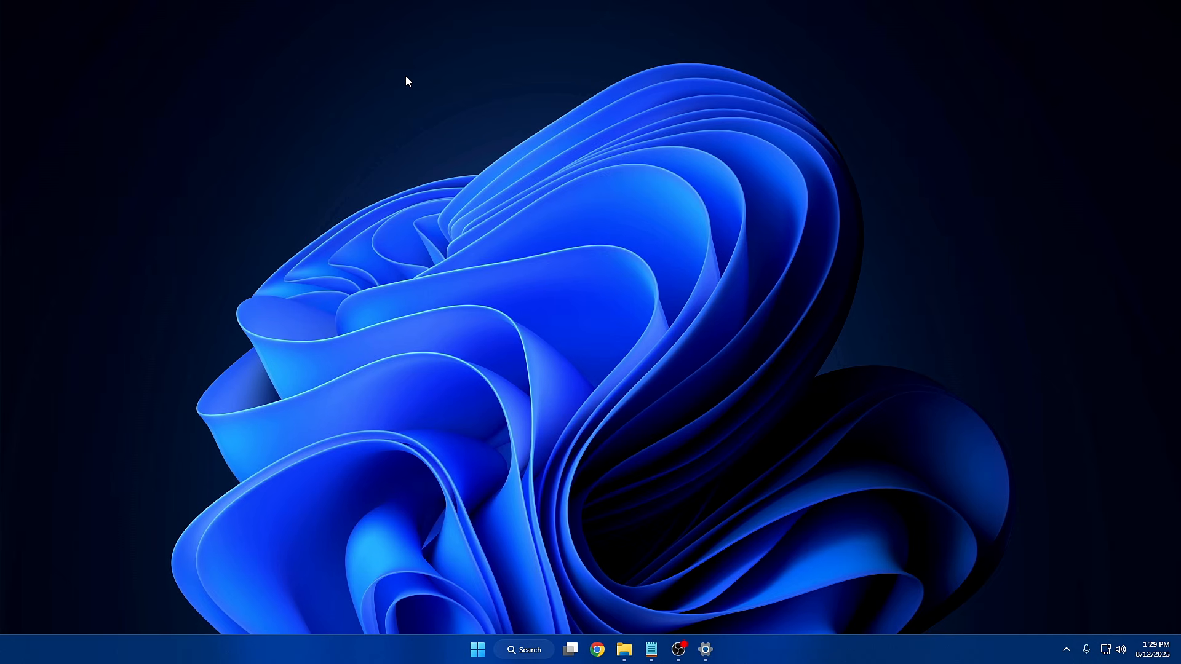
# Search Windows for "msconfig" and open System Configuration
pyautogui.click(526, 650)
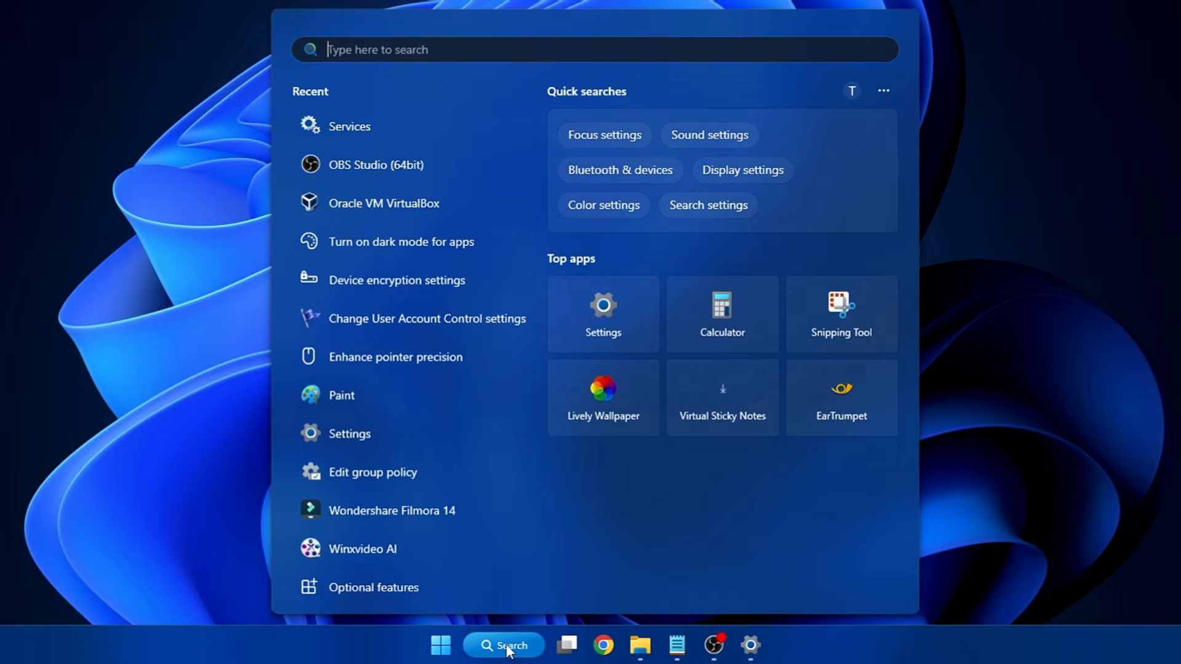
pyautogui.write('msconfig')
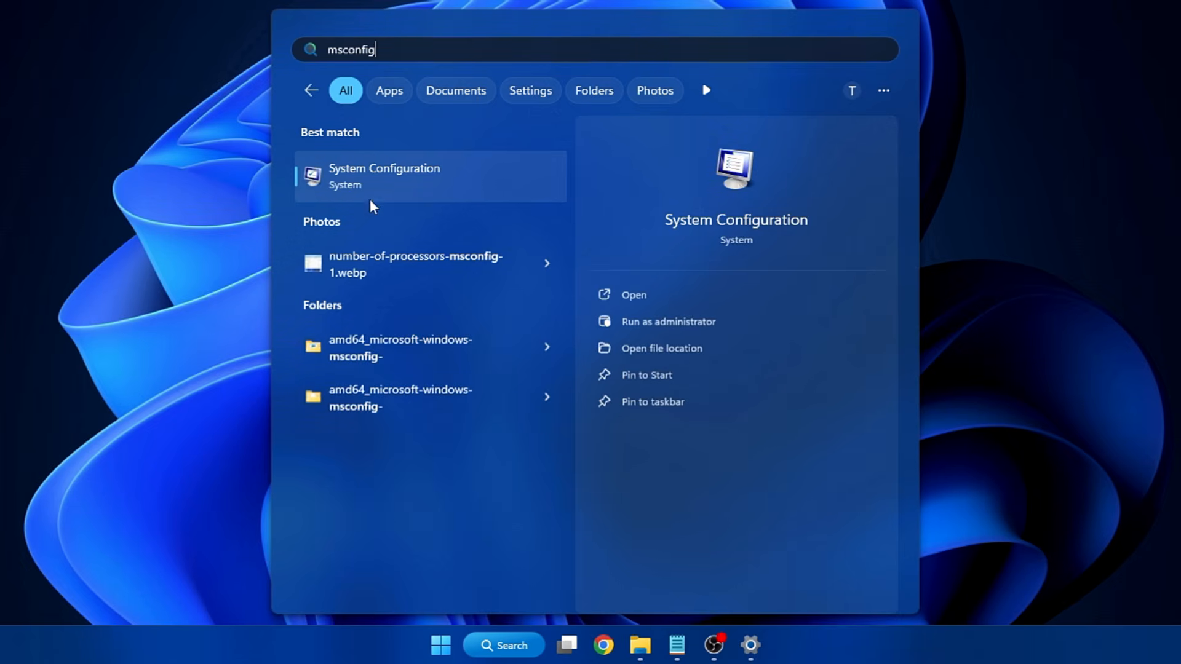
pyautogui.click(385, 176)
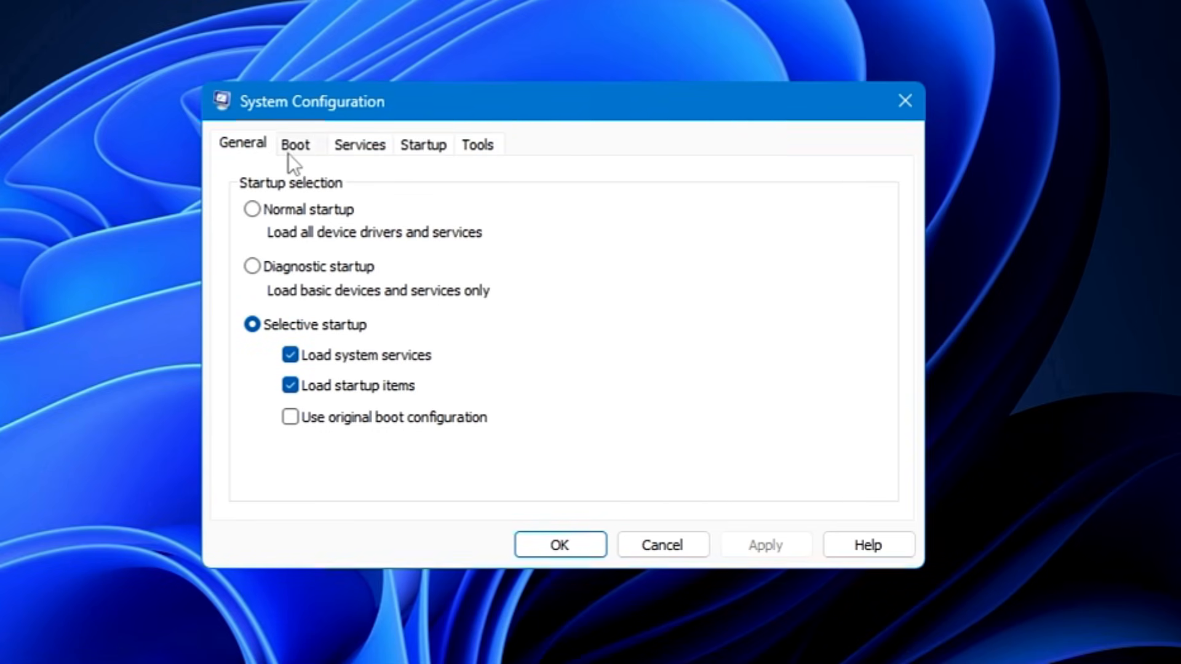
# Hide all Microsoft services in the System Configuration services list, and disable all the remaining third-party services
pyautogui.click(358, 146)
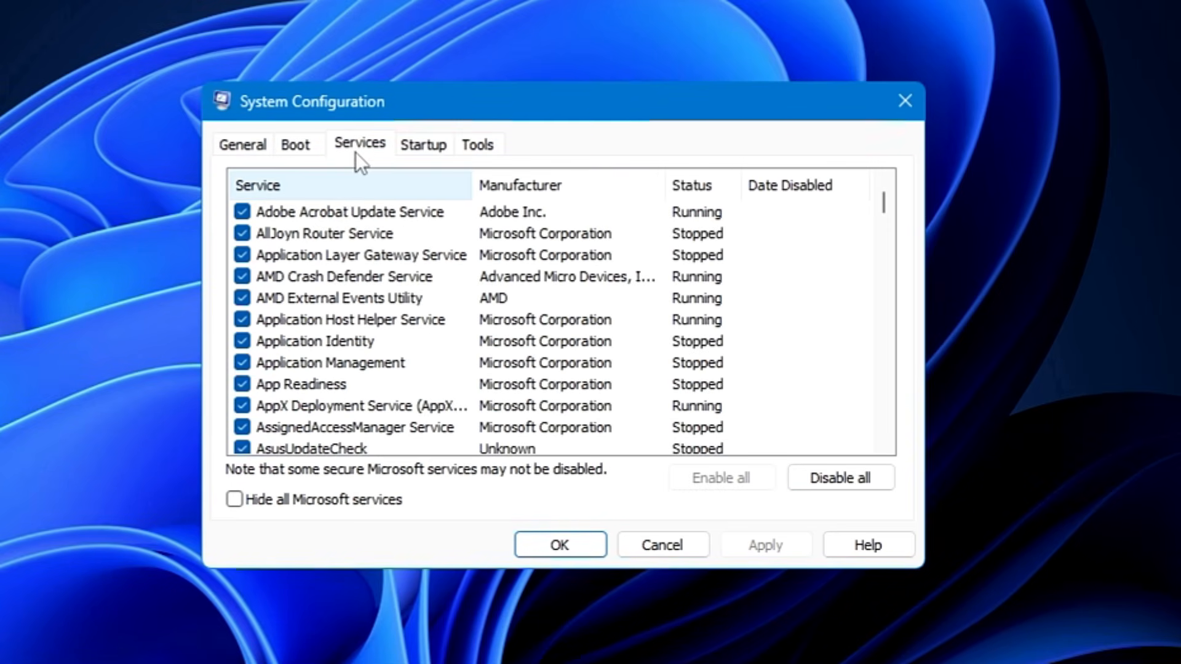
pyautogui.click(323, 500)
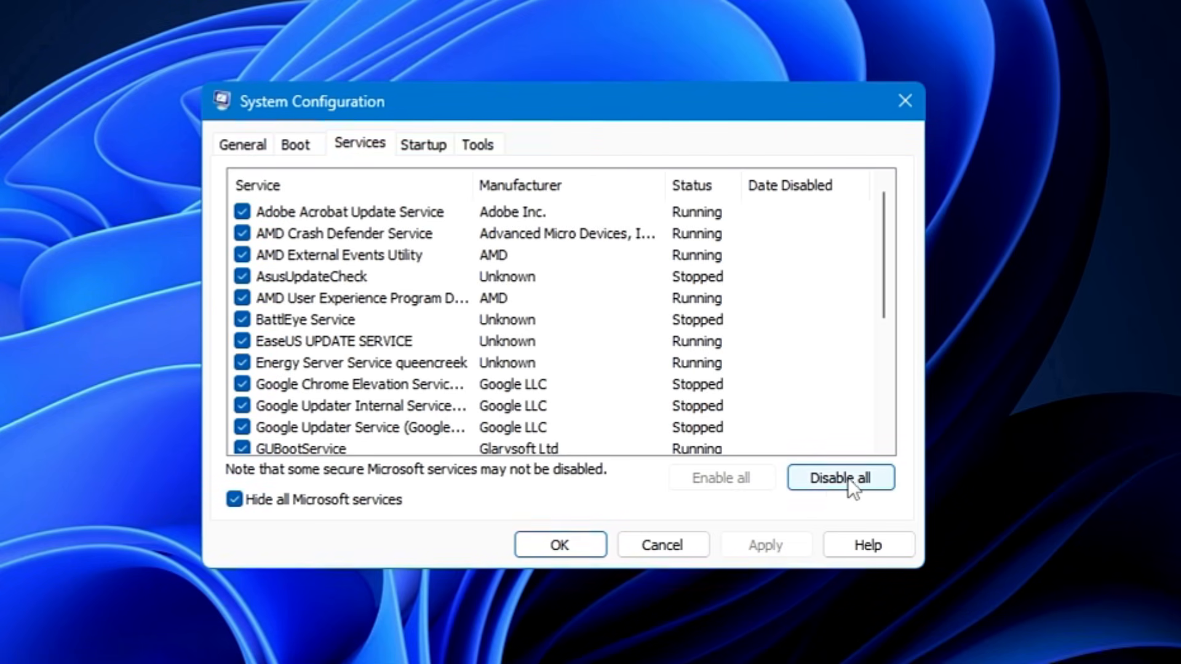
pyautogui.click(832, 485)
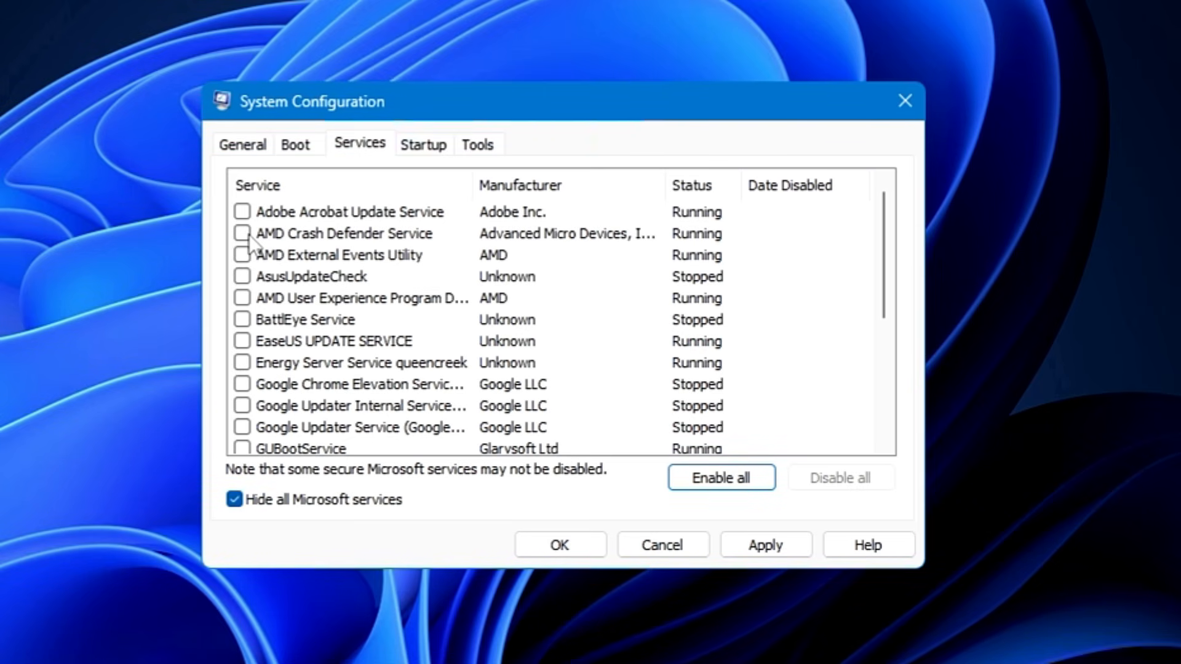
pyautogui.scroll(-1, 240, 333)
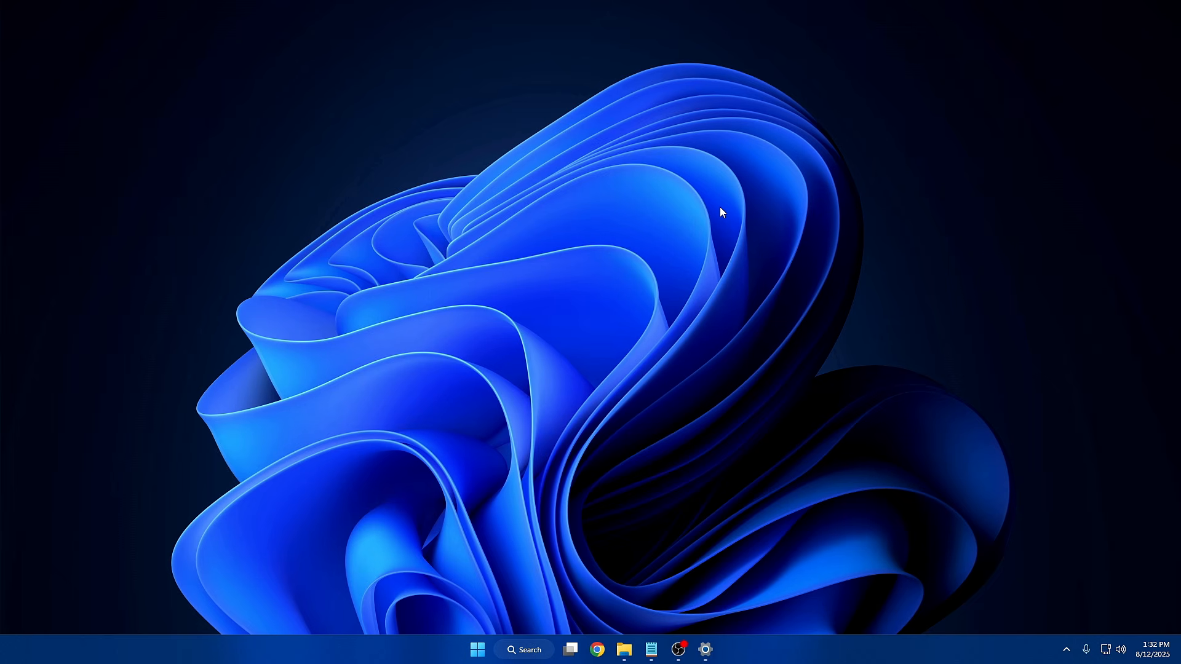
# Open Device Manager and expand the Network adapters category
pyautogui.rightClick(478, 649)
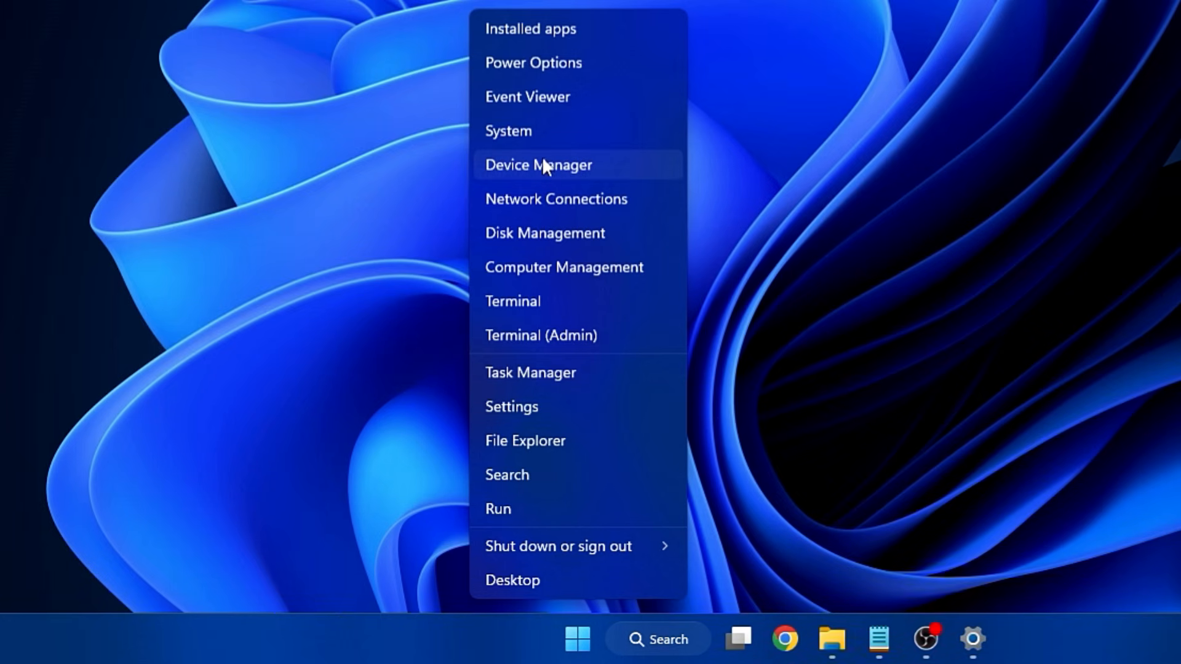
pyautogui.click(543, 160)
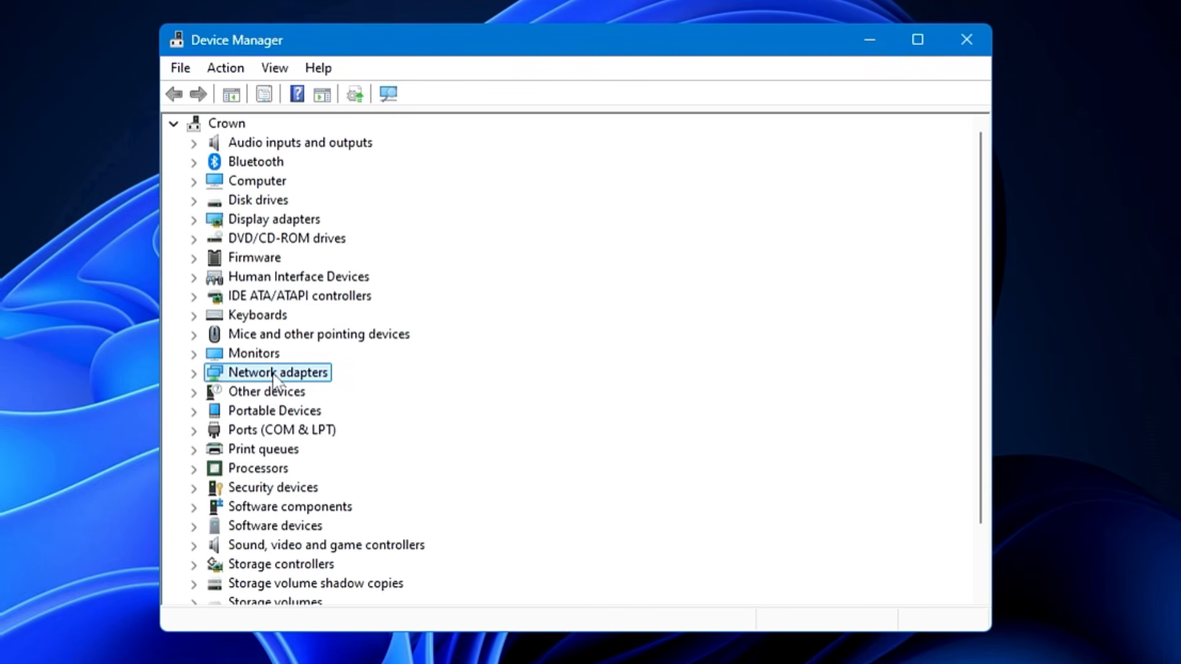
pyautogui.doubleClick(272, 373)
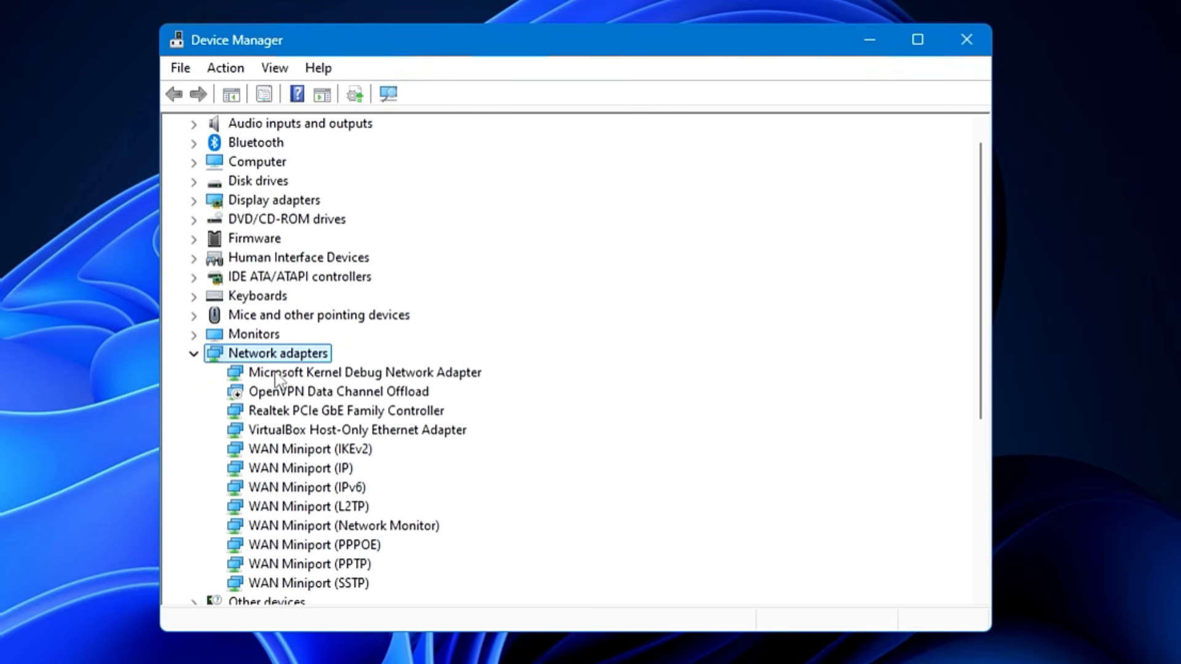
pyautogui.scroll(-1, 285, 372)
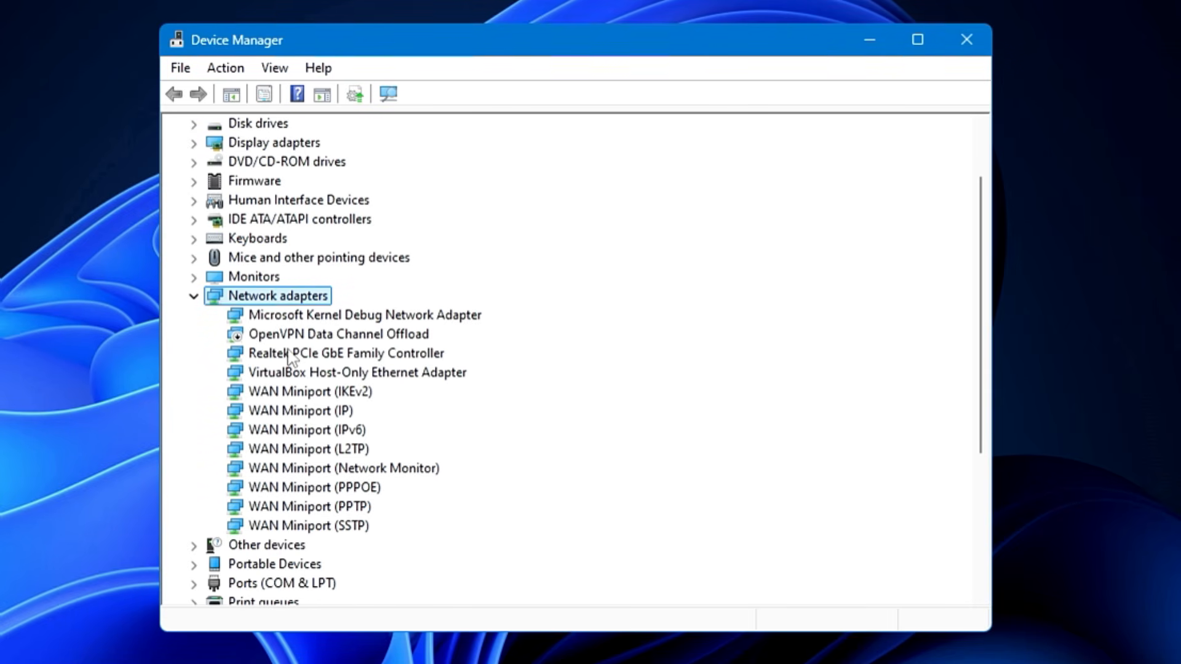
pyautogui.press('Down')
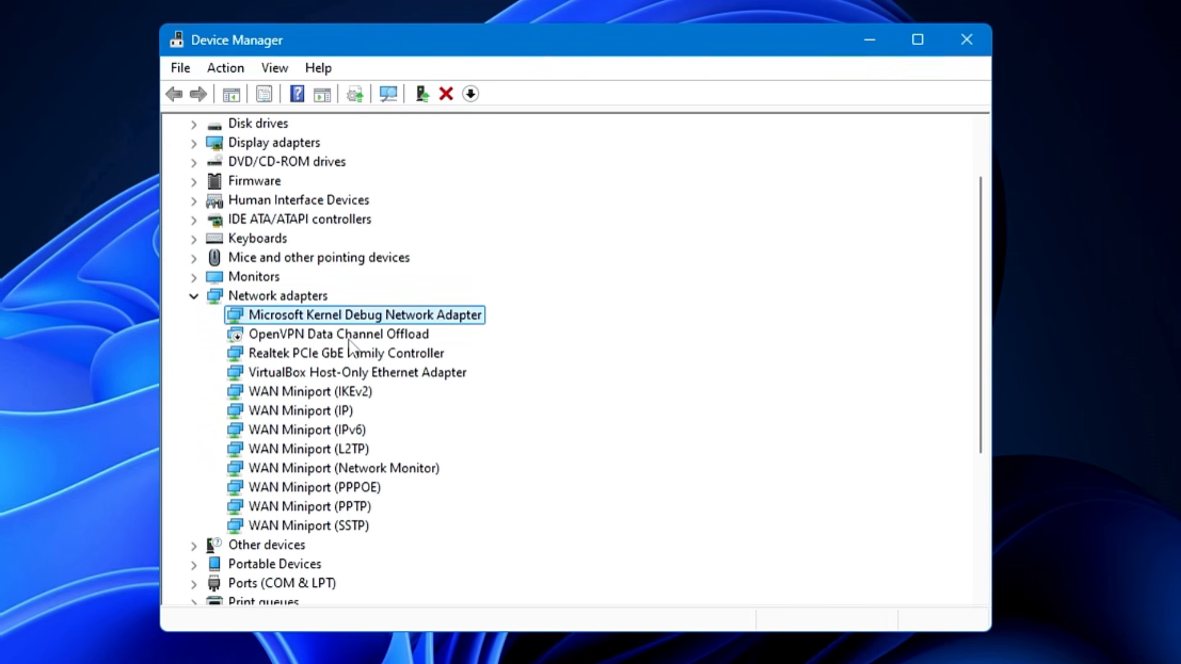
pyautogui.click(349, 340)
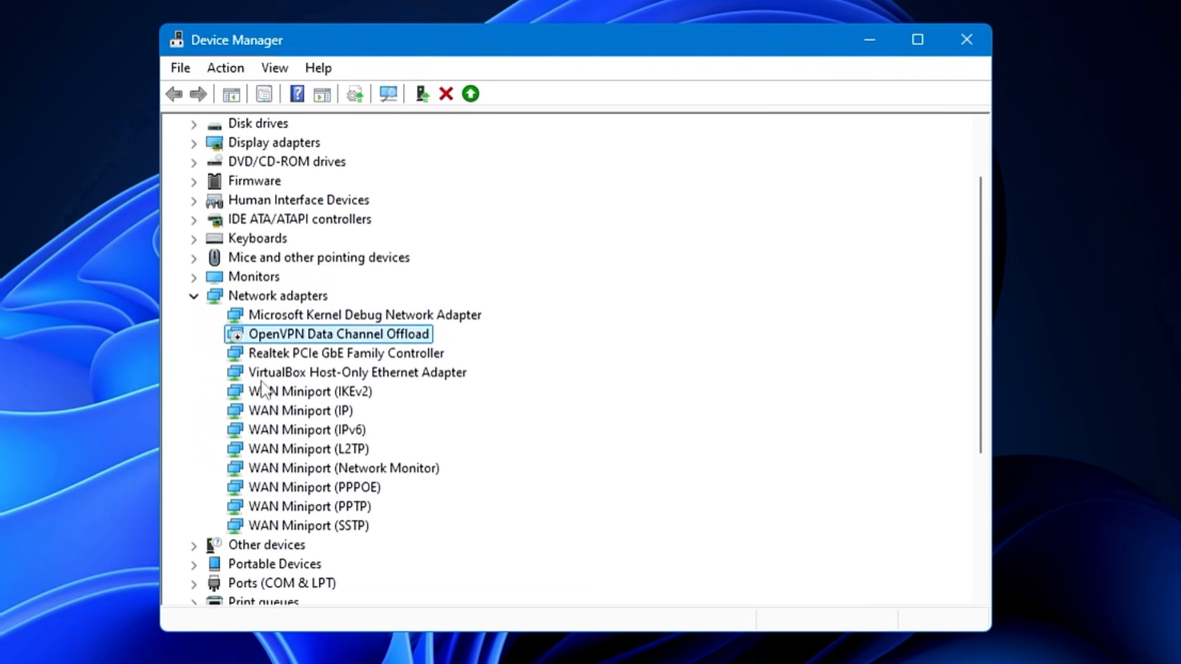
pyautogui.click(278, 318)
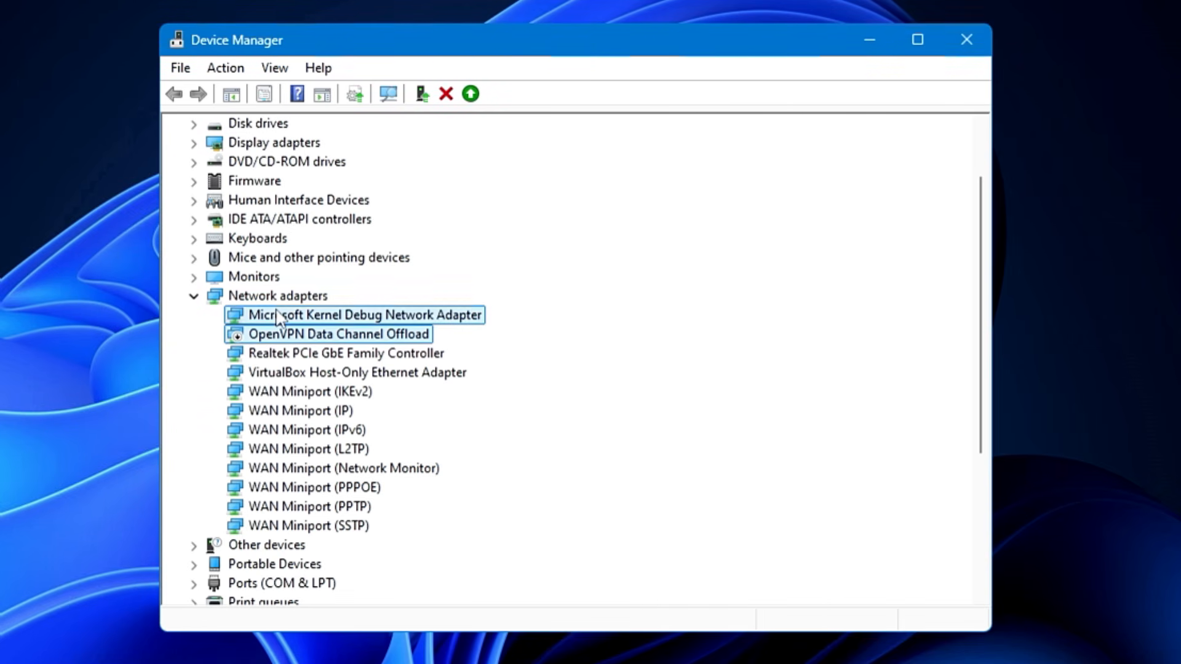
# Turn on the display of hidden devices in Device Manager
pyautogui.click(284, 70)
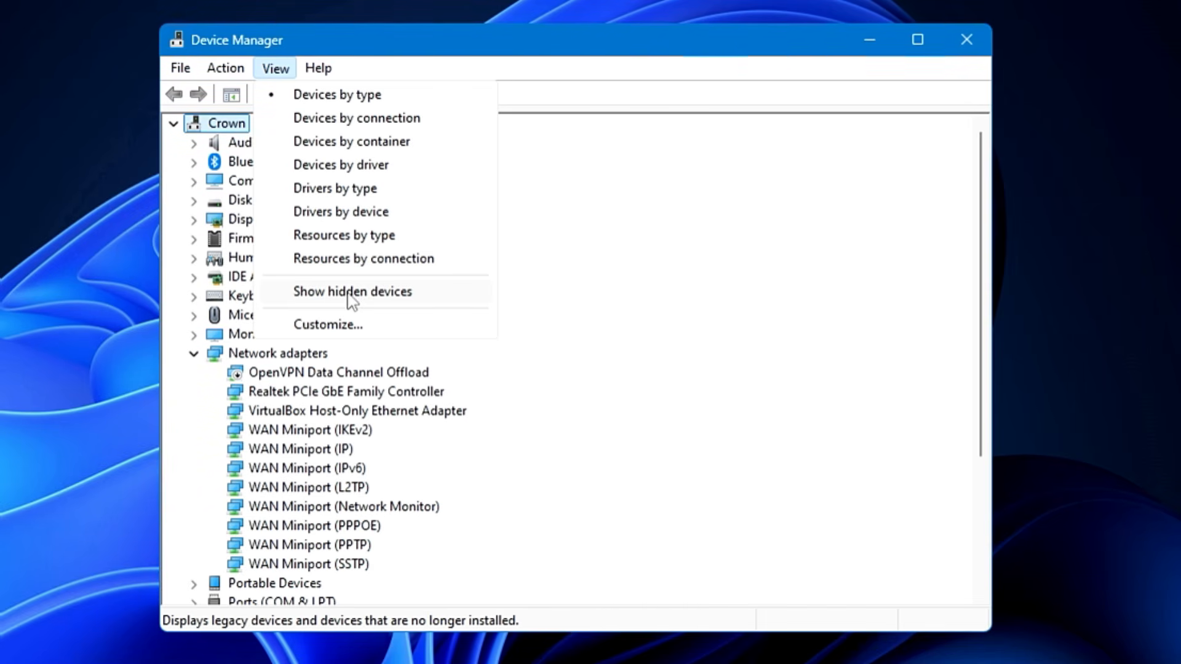
pyautogui.click(352, 294)
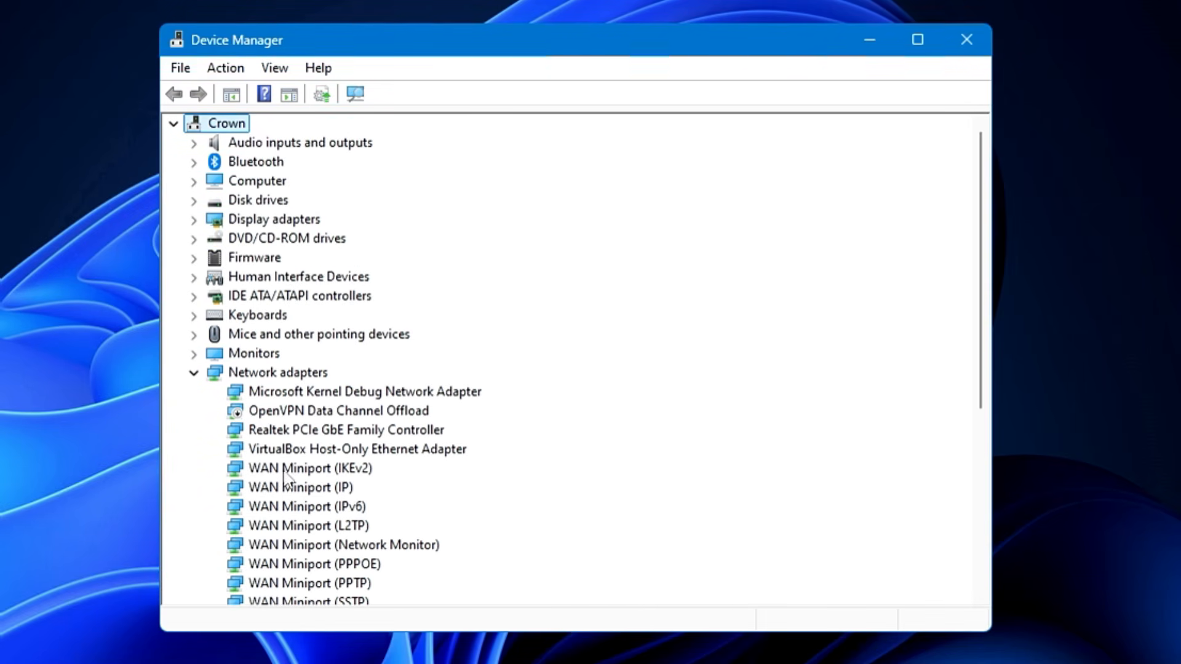
pyautogui.scroll(-1, 322, 454)
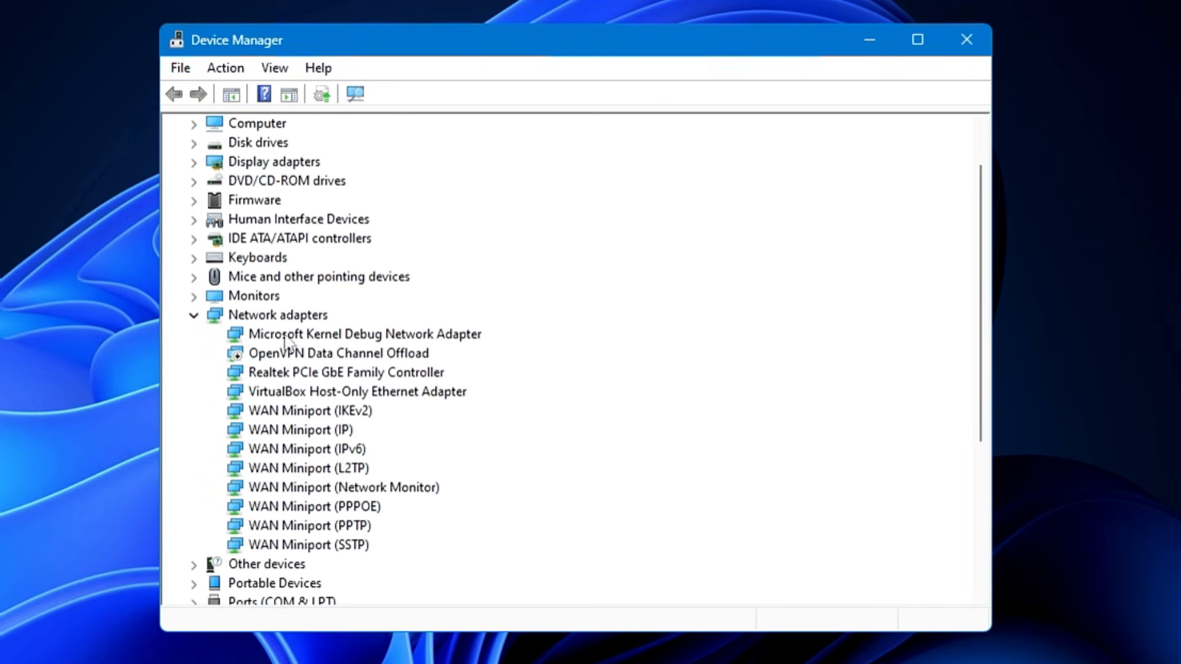
# Select the Microsoft Kernel Debug Network Adapter and scan the computer for hardware changes
pyautogui.click(325, 335)
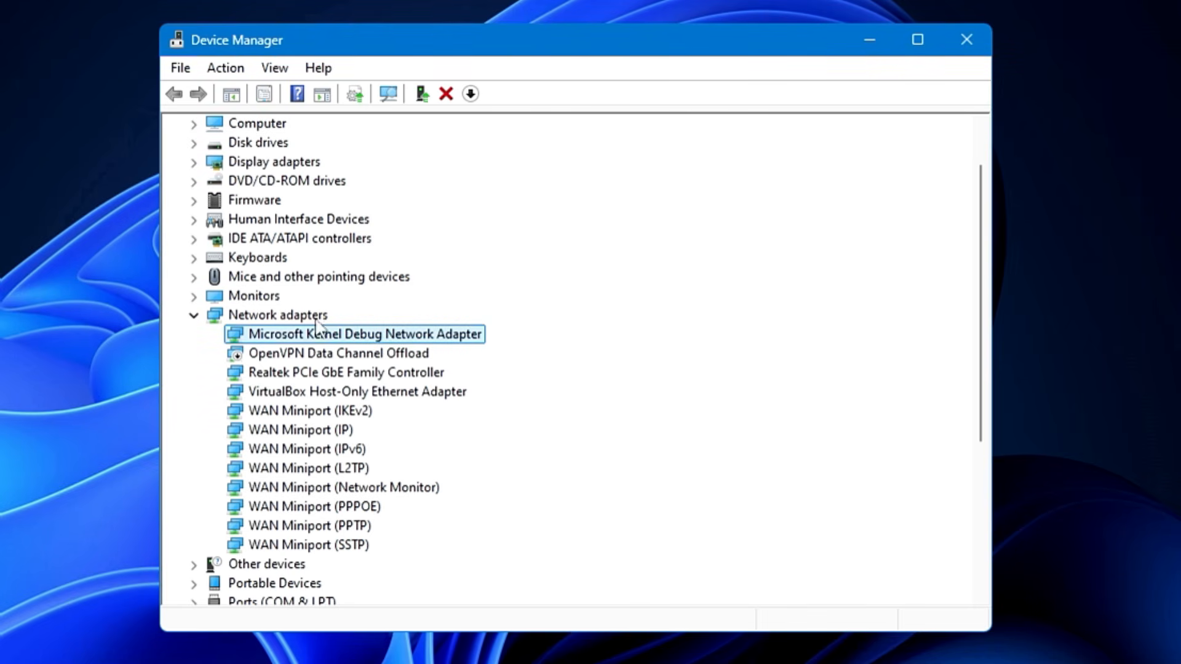
pyautogui.click(226, 67)
pyautogui.click(276, 210)
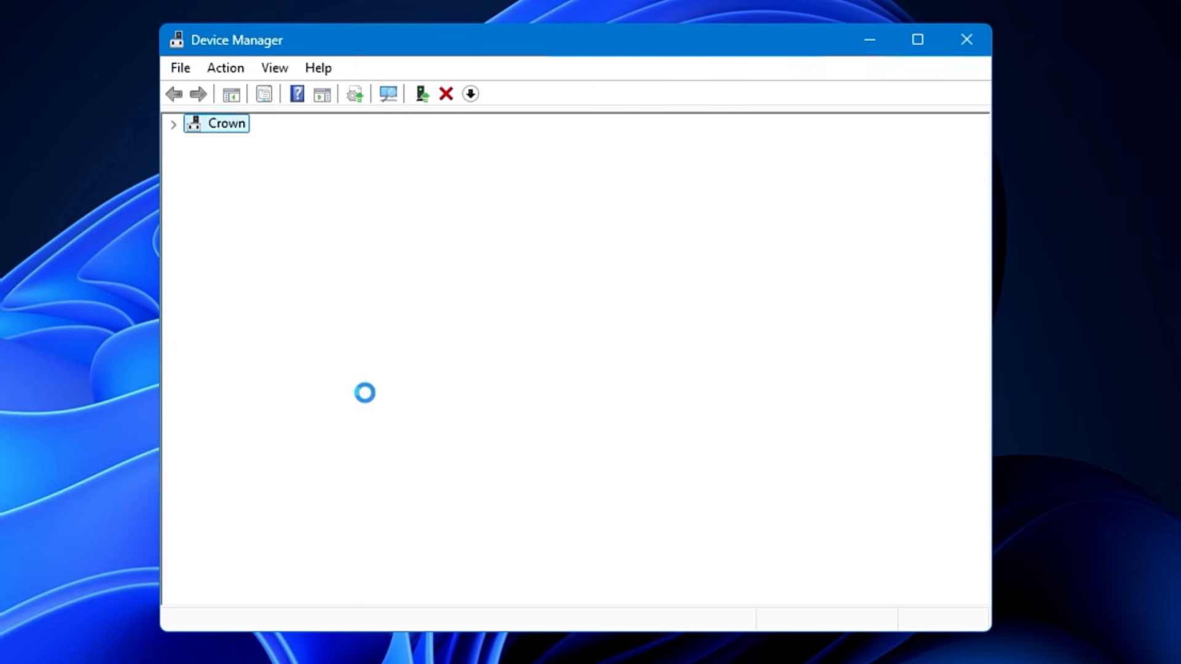
# Select the Intel(R) Wi-Fi 6 AX200 160MHz adapter and check the Wi-Fi availability in the quick settings
pyautogui.click(367, 394)
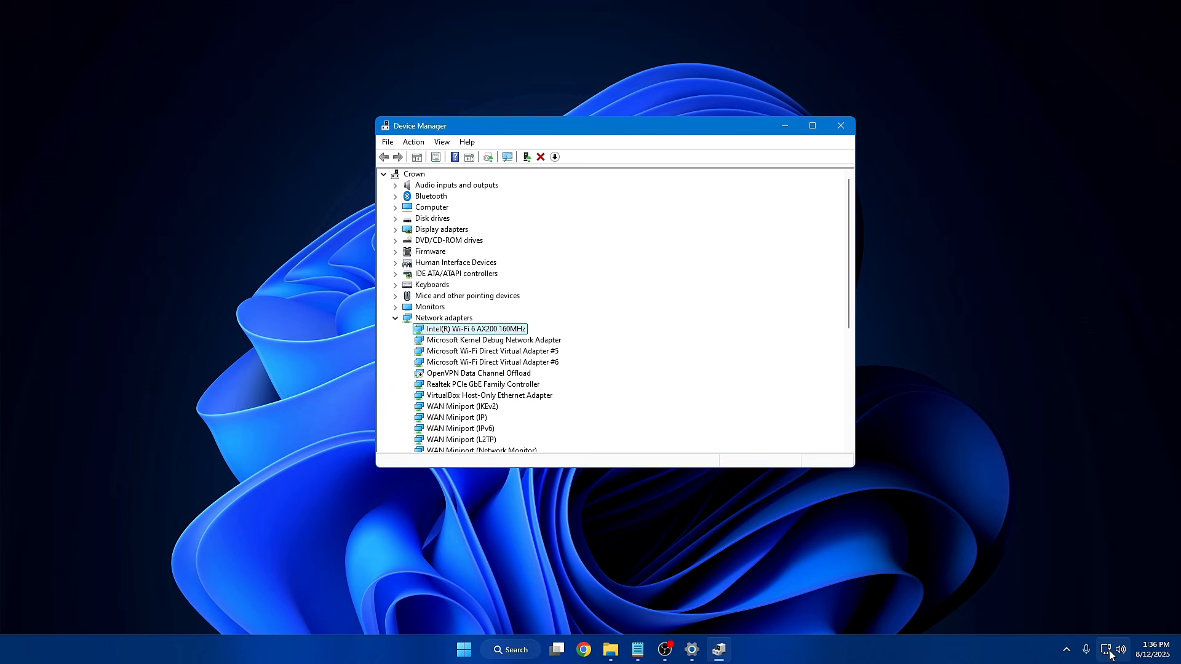
pyautogui.moveTo(1110, 656)
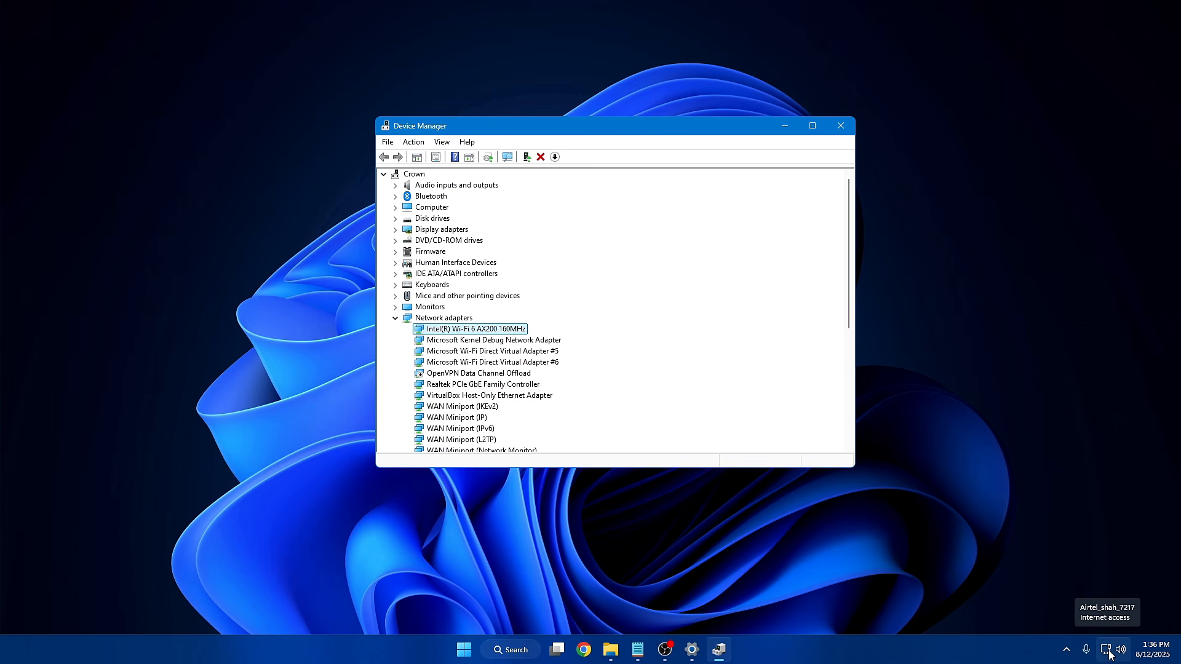
pyautogui.click(1107, 651)
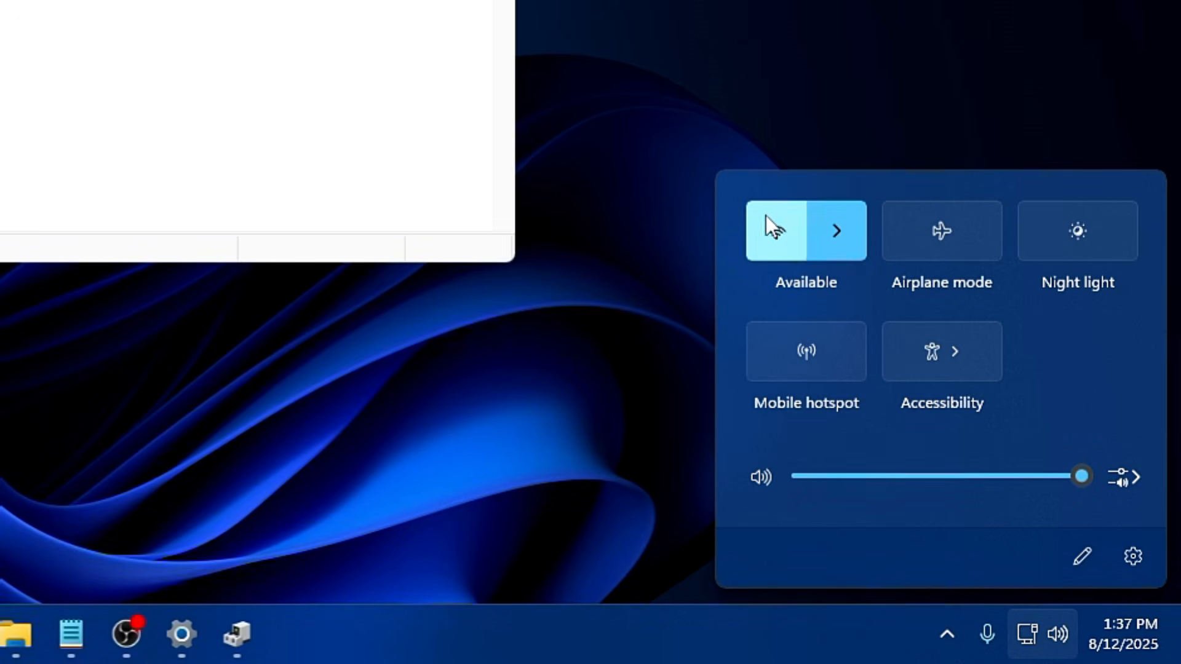
pyautogui.click(855, 243)
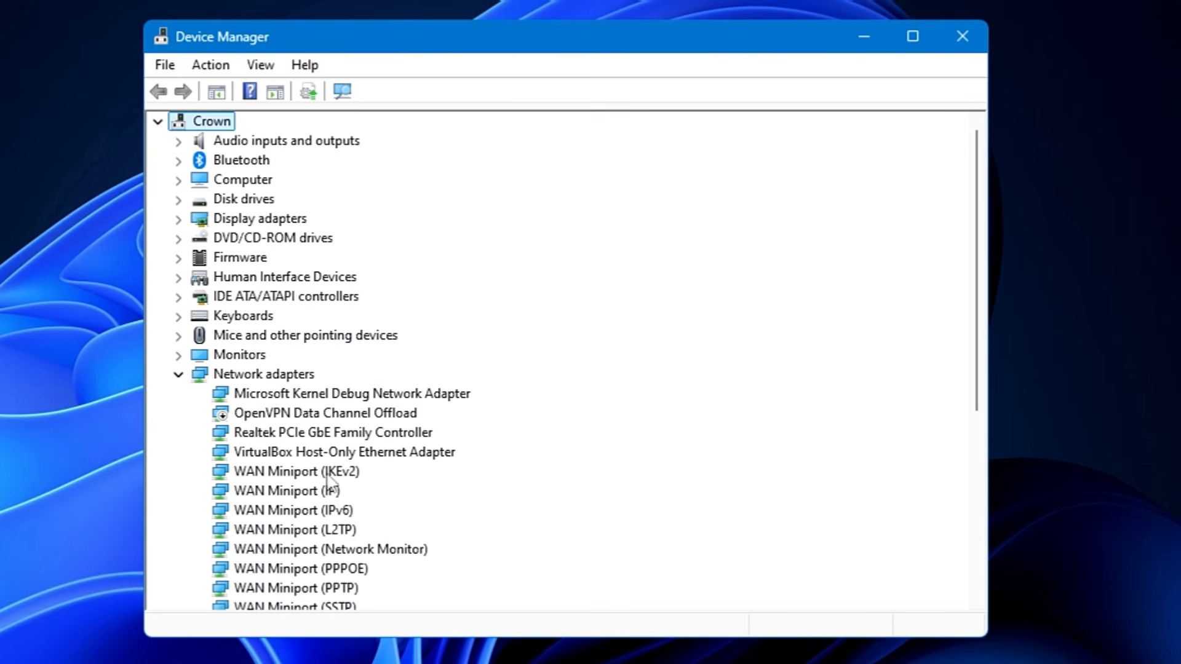
# Start adding legacy hardware for the Network adapters category, choosing to install hardware manually selected from a list
pyautogui.click(307, 400)
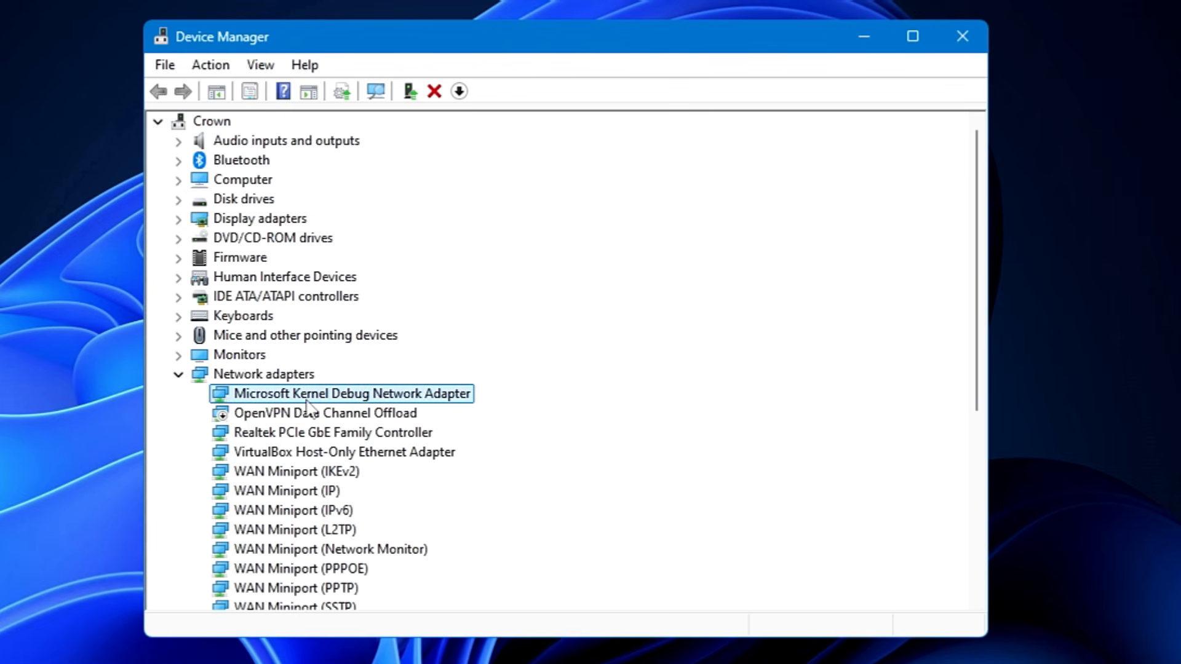
pyautogui.click(286, 377)
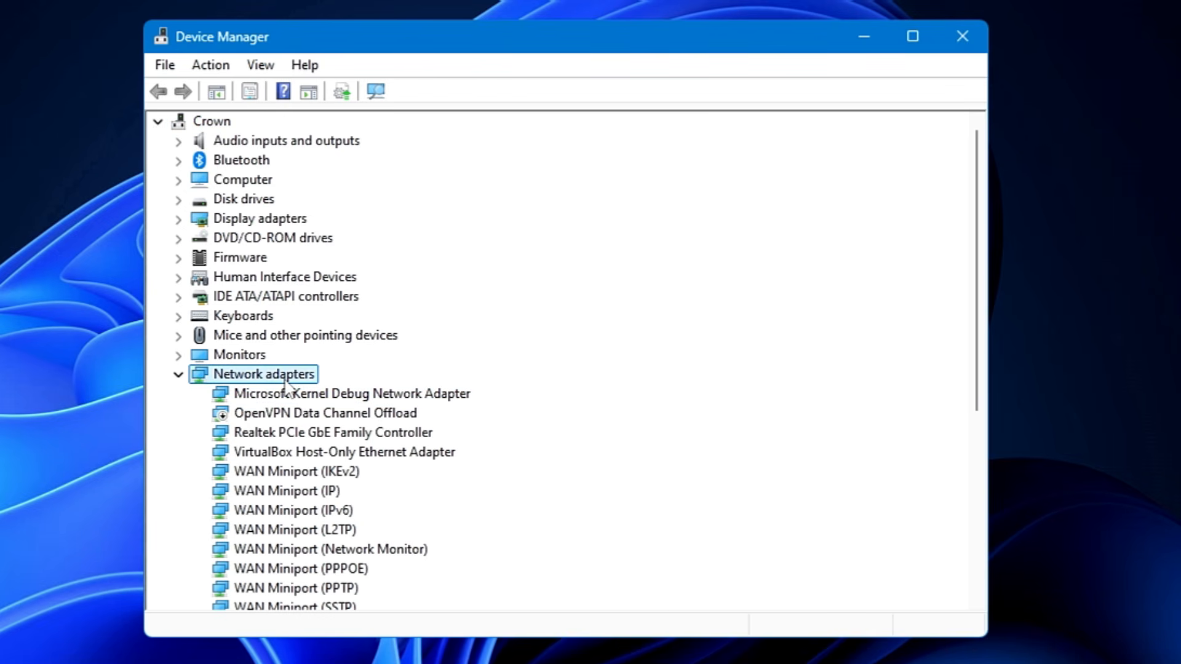
pyautogui.click(211, 67)
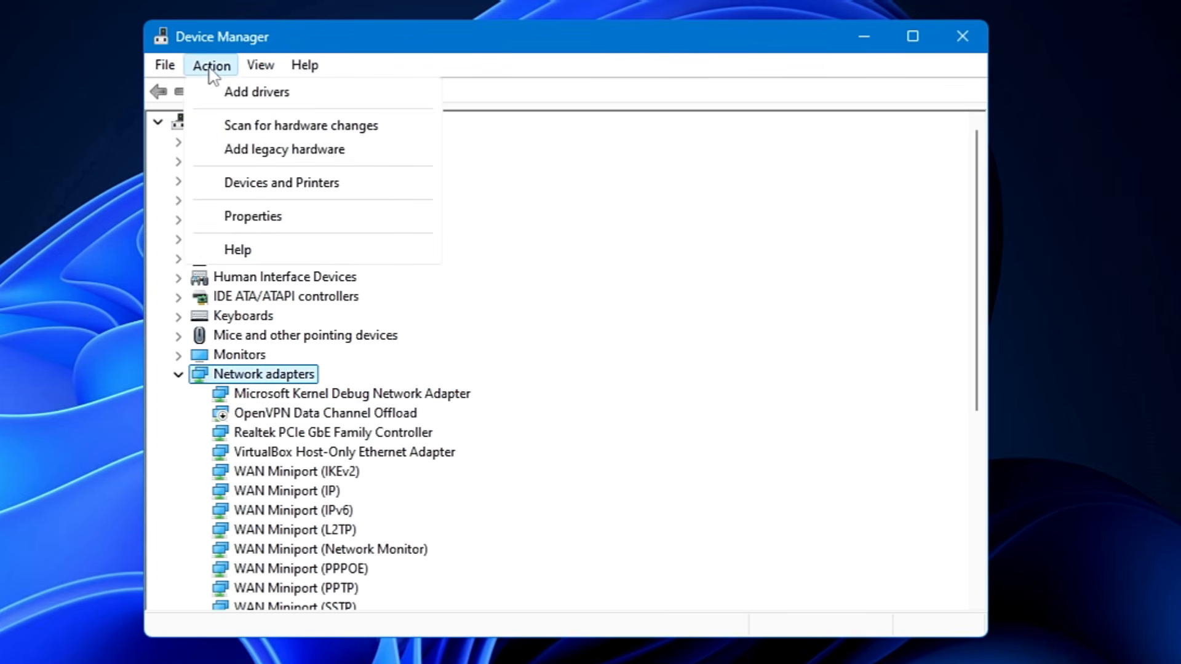
pyautogui.click(252, 149)
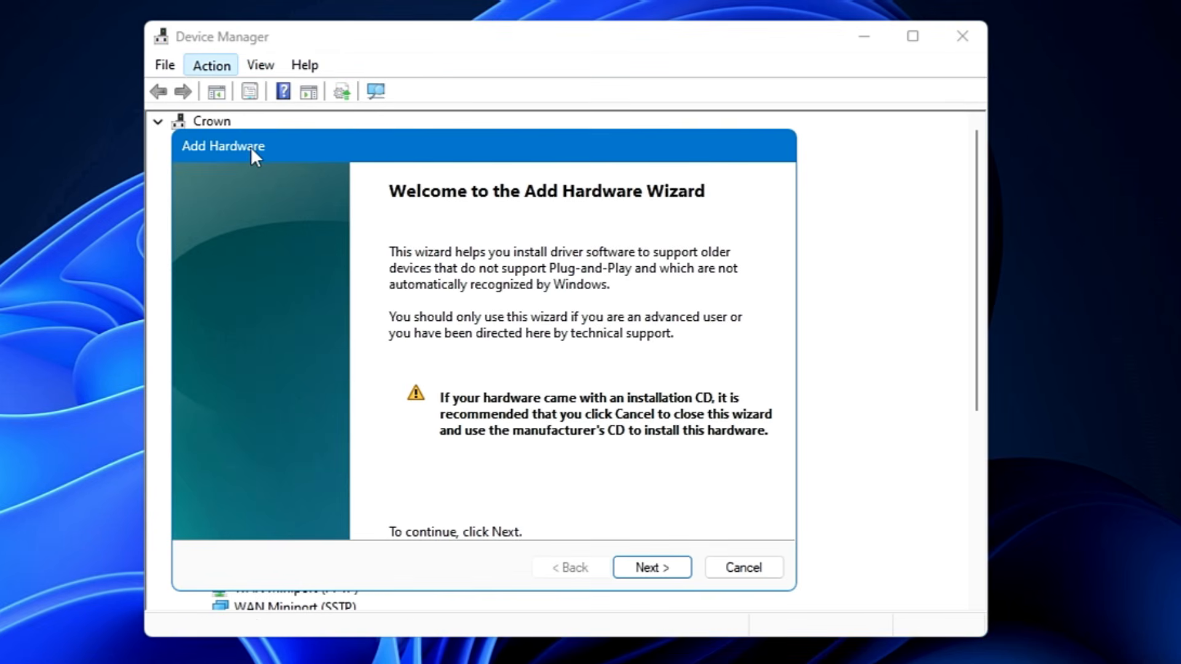
pyautogui.click(653, 567)
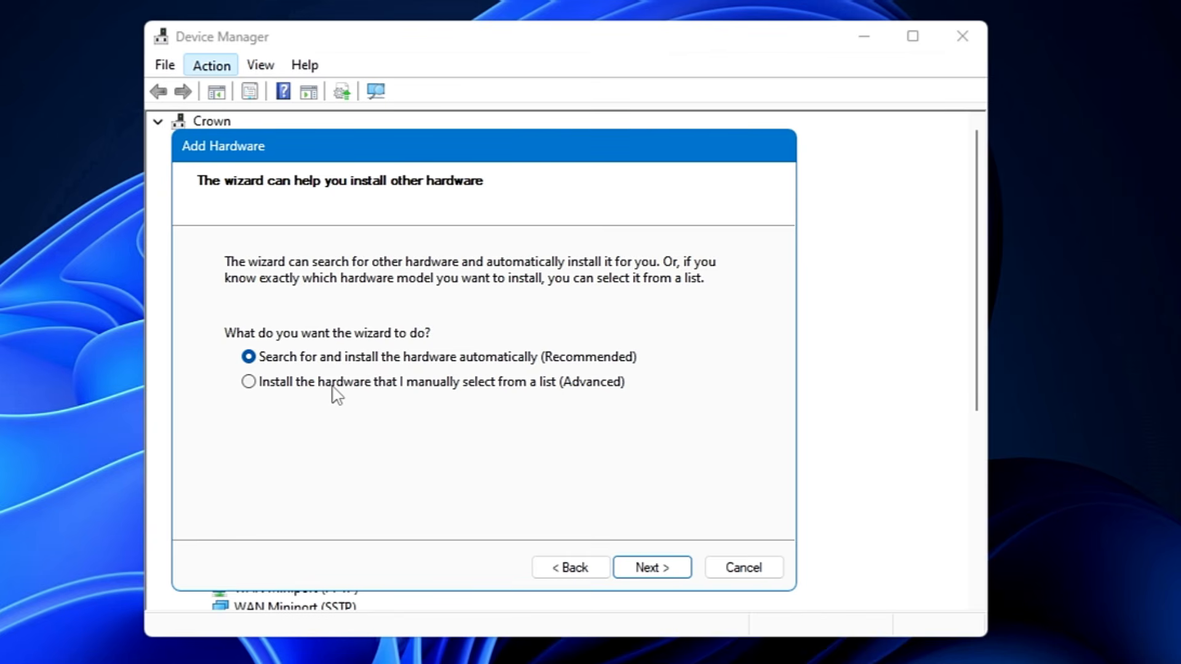
pyautogui.click(332, 384)
pyautogui.click(648, 567)
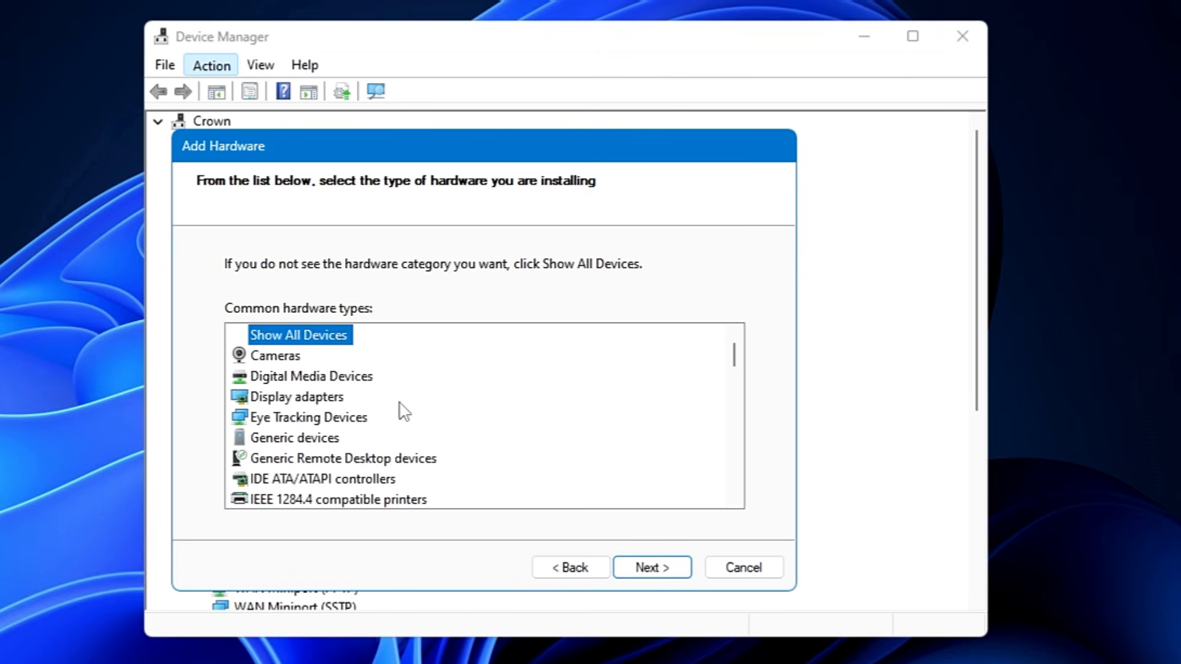
# Choose Network adapters as the type of hardware to install in the Add Hardware wizard
pyautogui.click(342, 397)
pyautogui.scroll(-5, 342, 400)
pyautogui.scroll(-2, 340, 400)
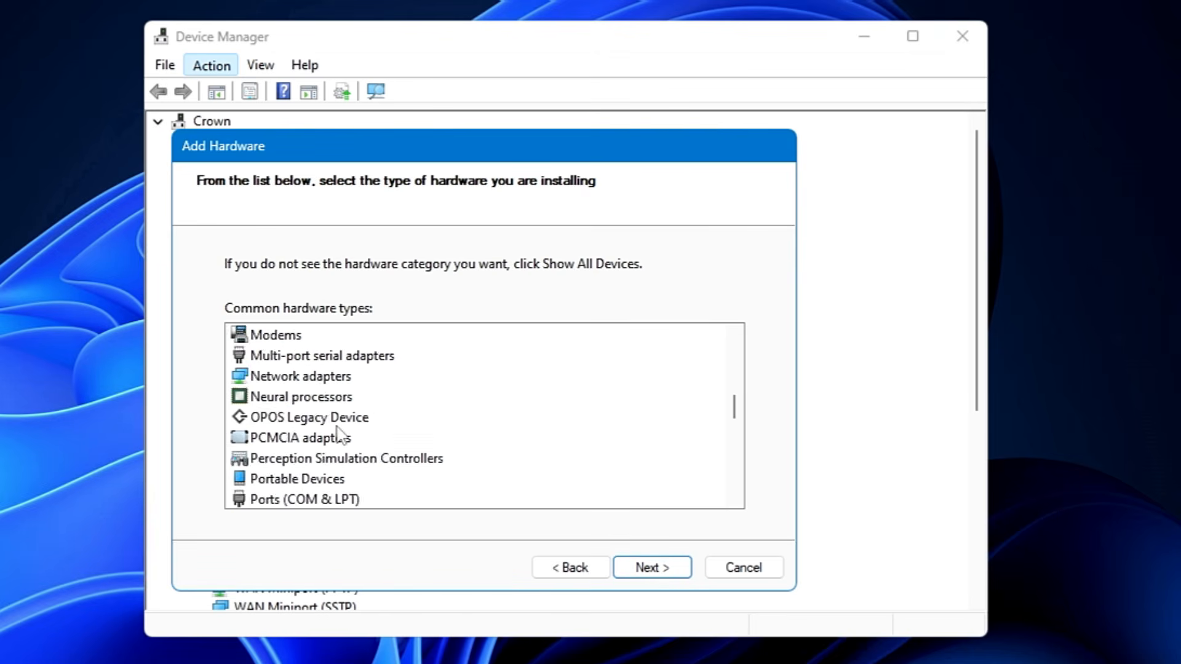
pyautogui.scroll(-1, 324, 434)
pyautogui.scroll(3, 323, 424)
pyautogui.doubleClick(317, 438)
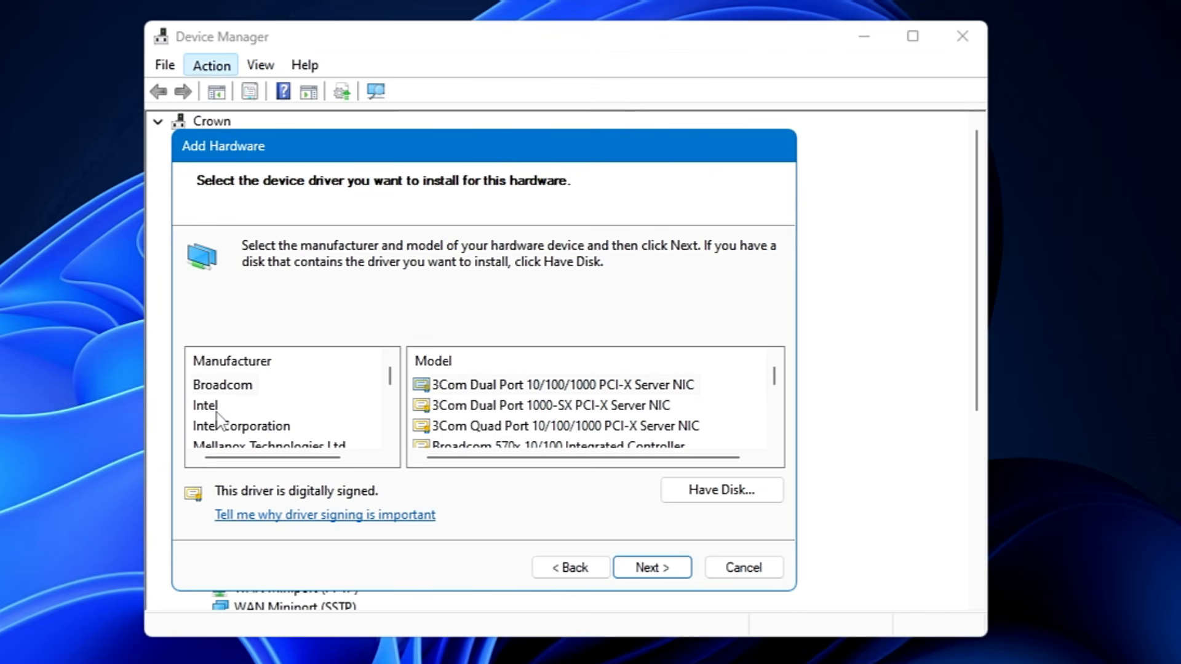
pyautogui.click(214, 407)
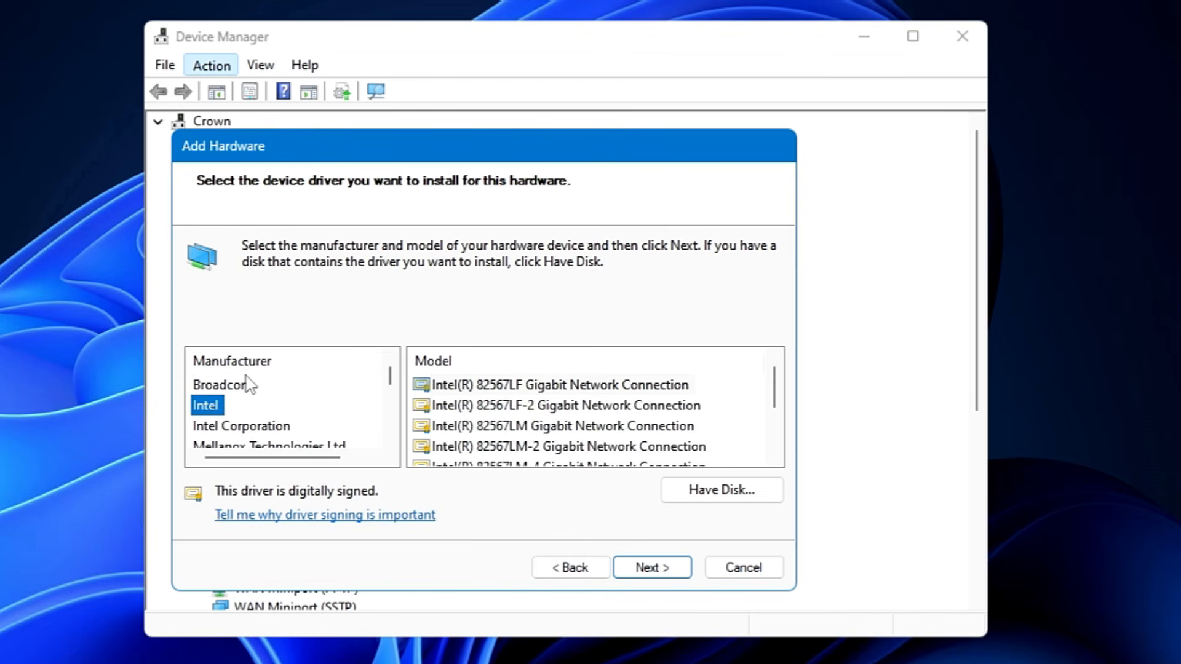
pyautogui.click(514, 406)
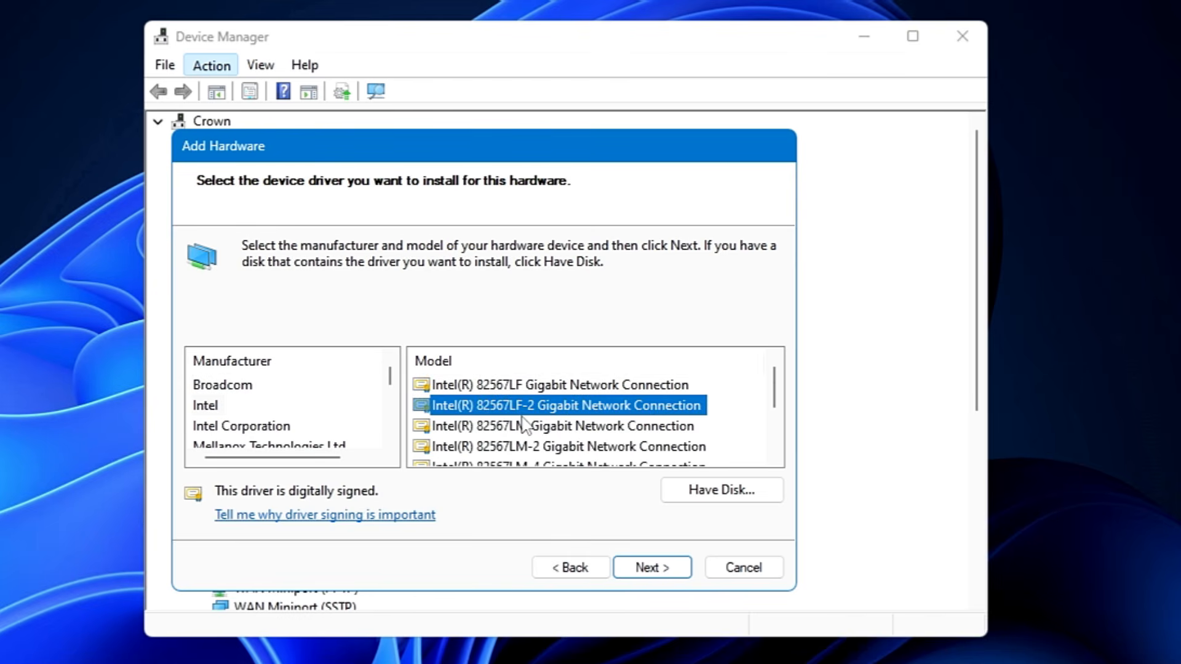
pyautogui.scroll(-2, 517, 428)
pyautogui.press('Up')
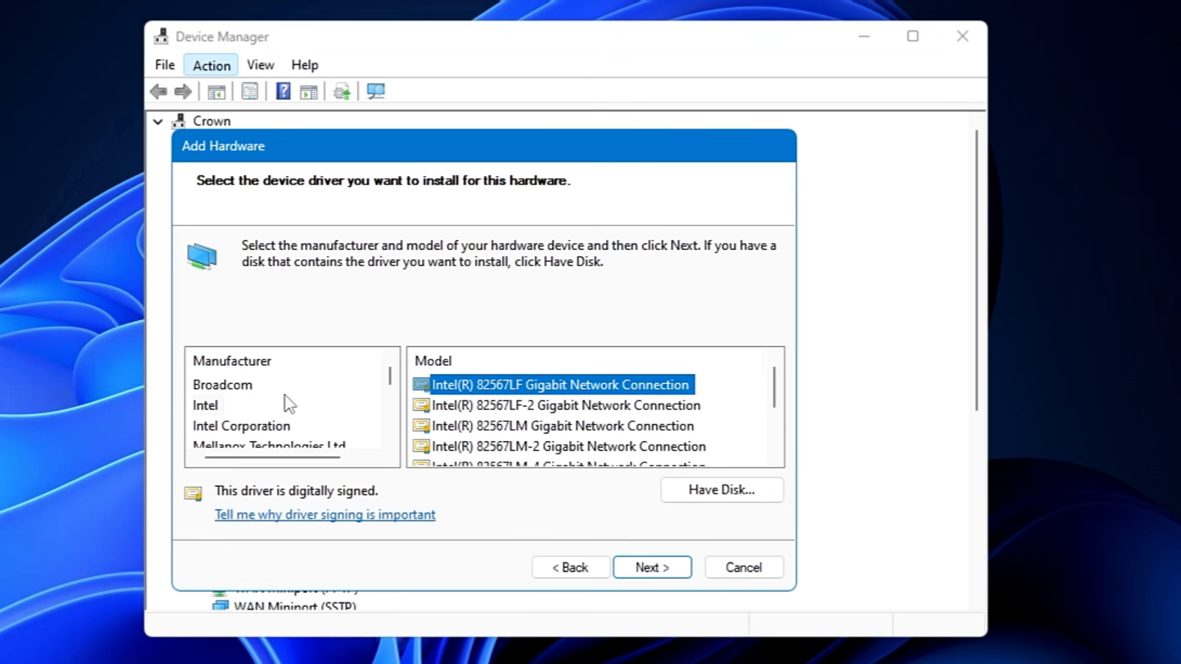
# Install the Intel(R) Wi-Fi 6 AX200 160MHz (Intel) model from manufacturer Intel Corporation and finish the Add Hardware wizard
pyautogui.click(222, 427)
pyautogui.scroll(-3, 486, 440)
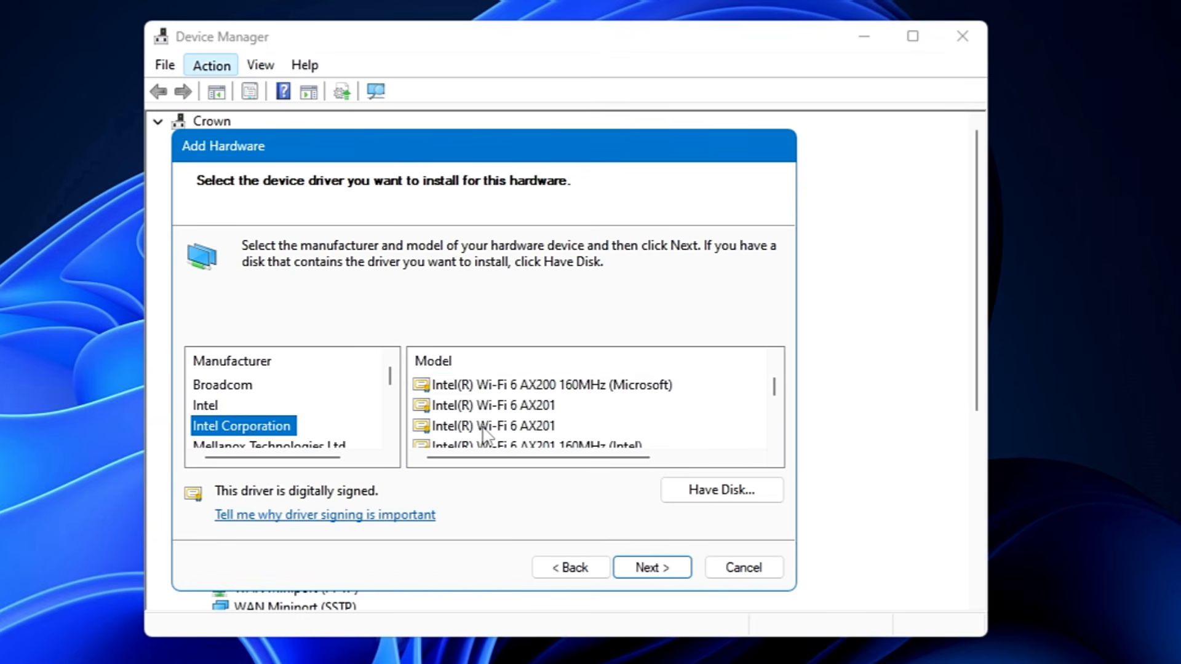
pyautogui.scroll(1, 486, 444)
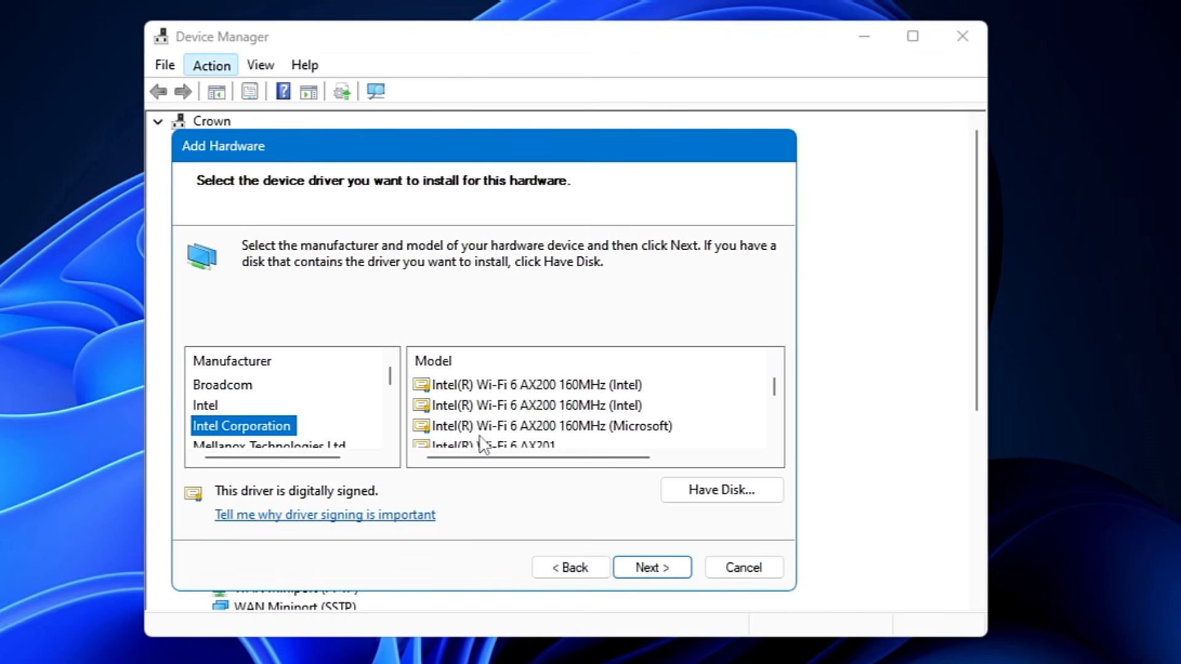
pyautogui.click(502, 408)
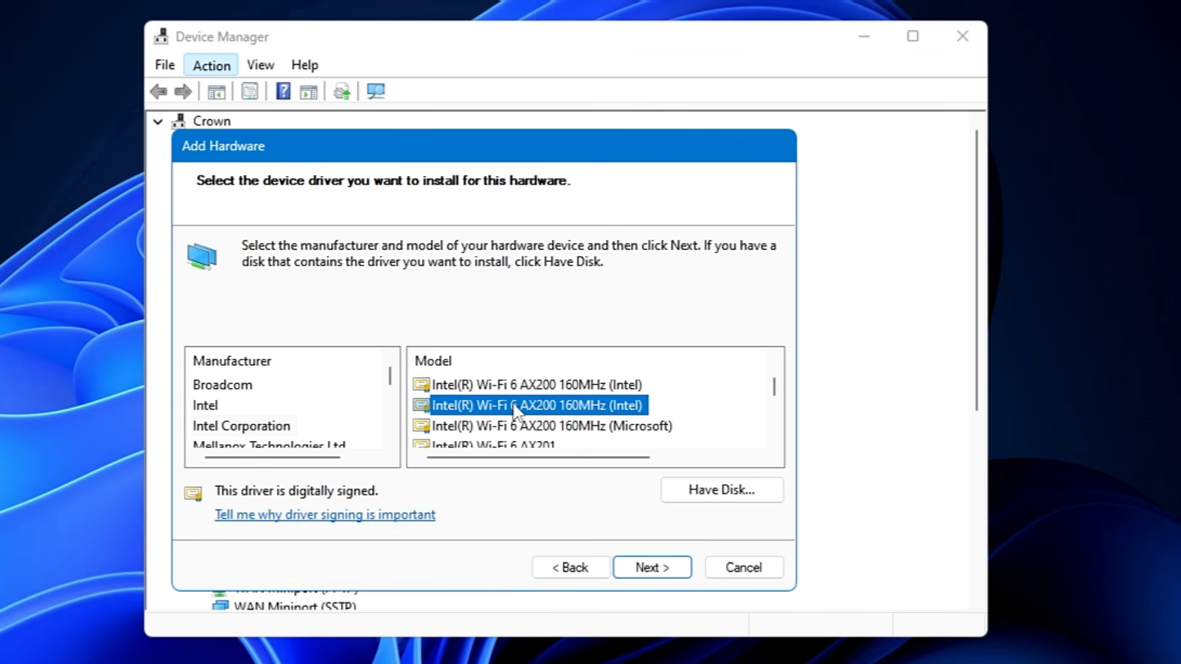
pyautogui.click(650, 569)
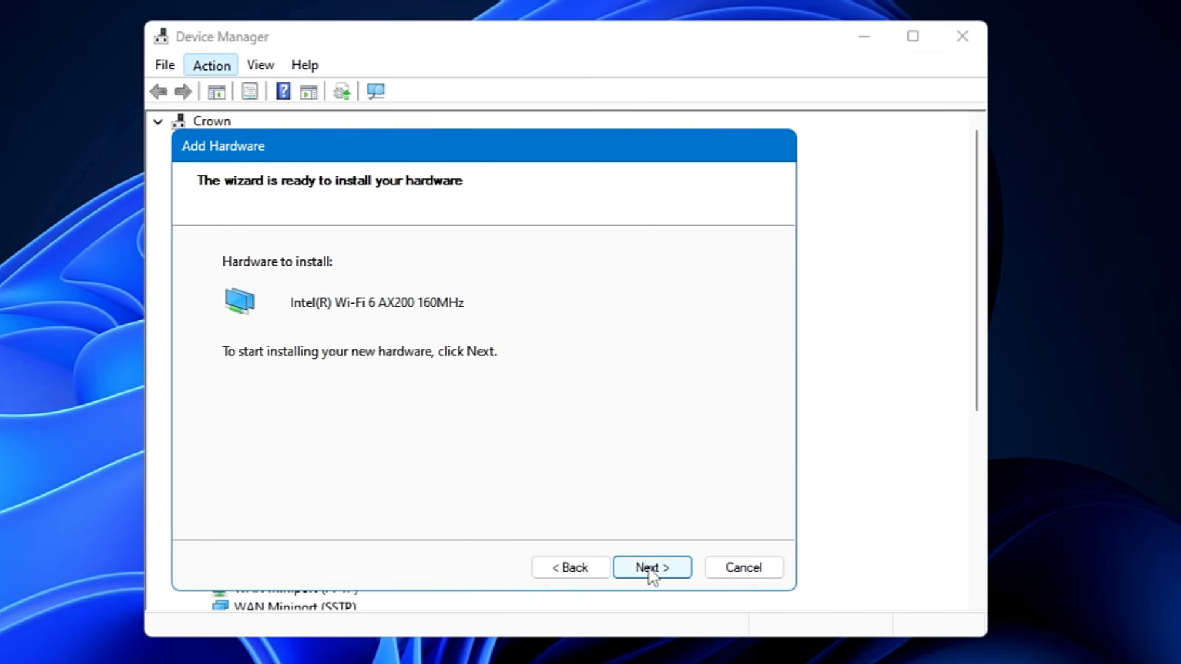
pyautogui.click(650, 568)
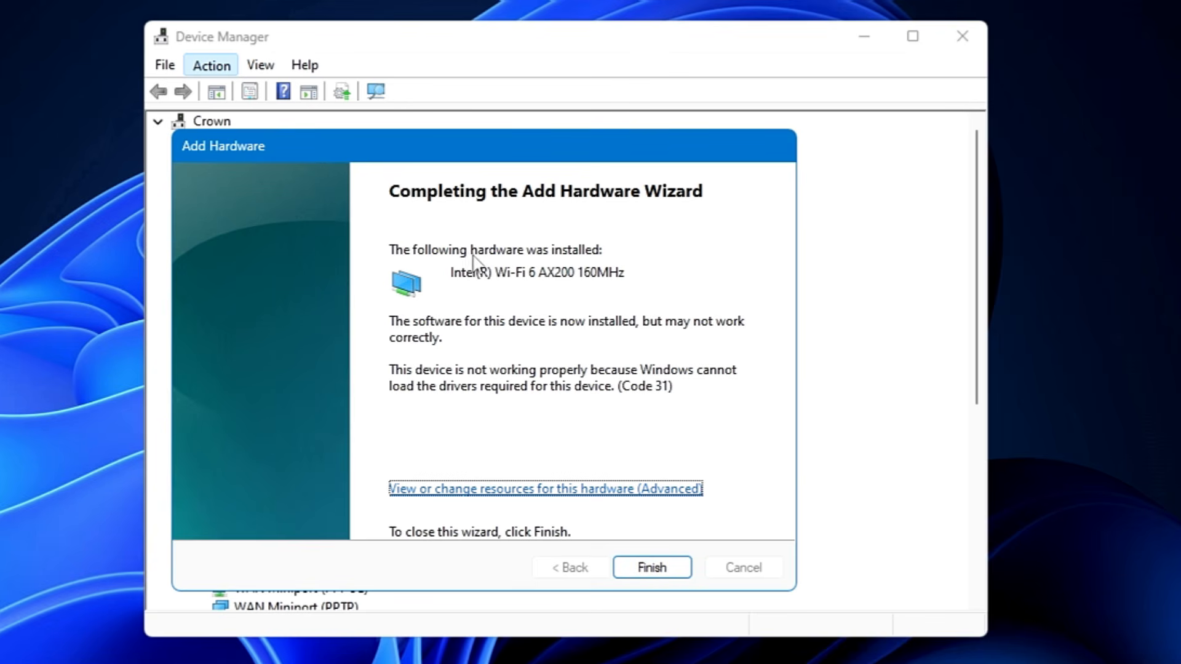
pyautogui.click(657, 574)
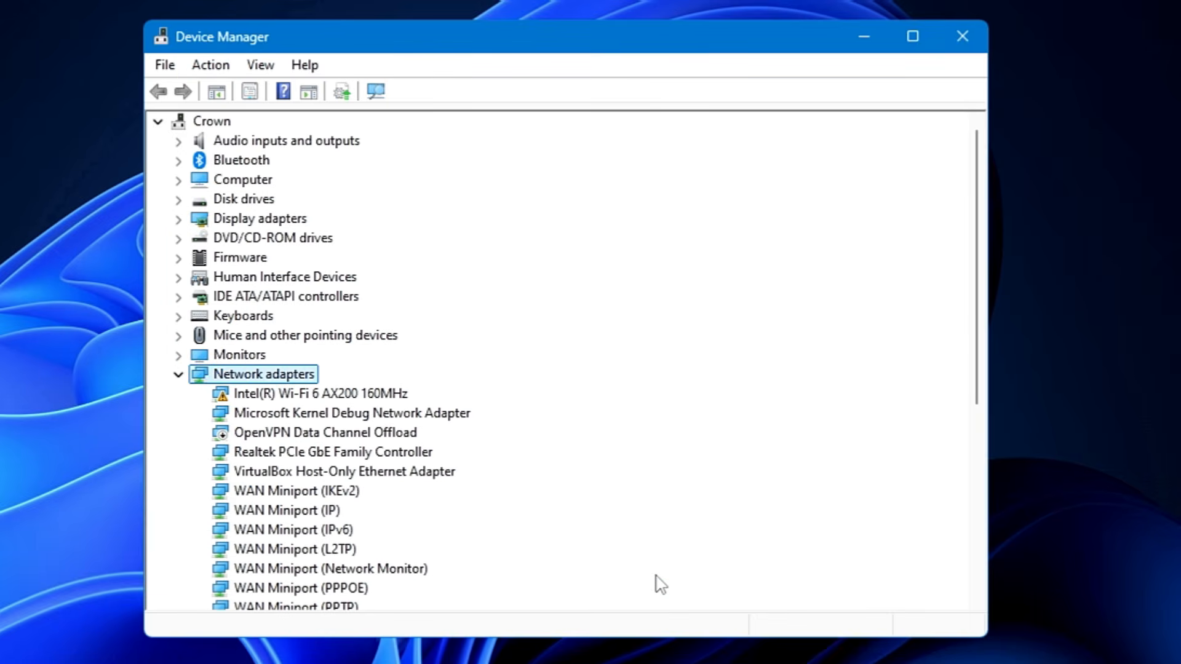
# Try to update the Intel(R) Wi-Fi 6 AX200 160MHz driver with an automatic search, and close the update wizard
pyautogui.click(270, 395)
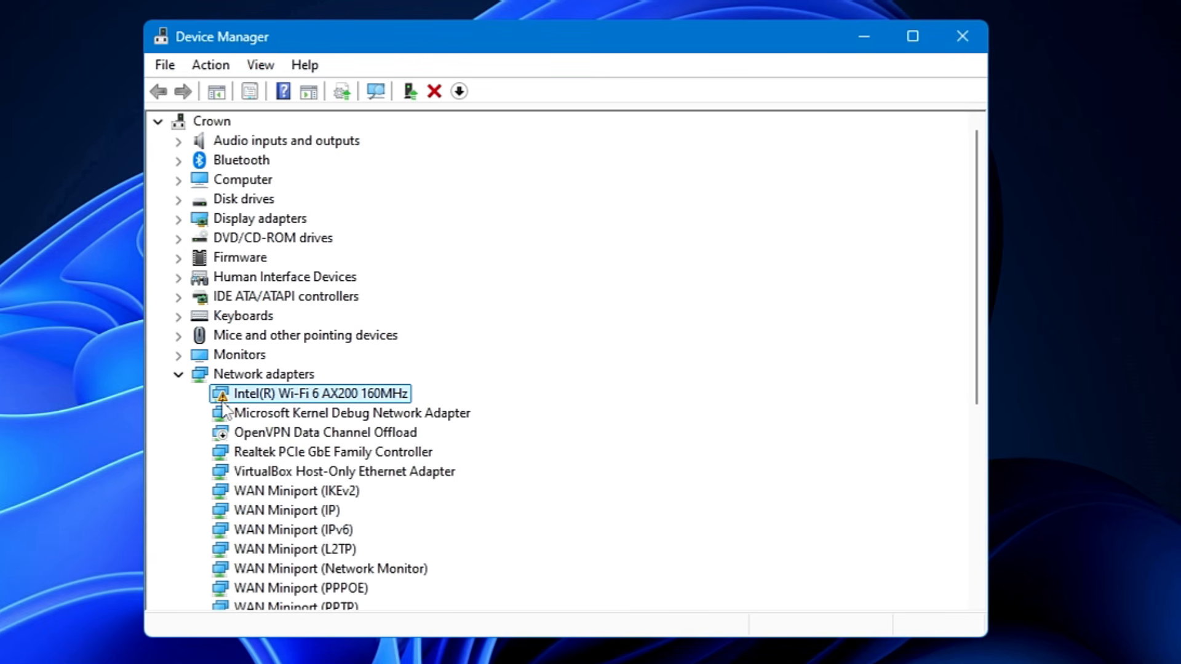
pyautogui.rightClick(260, 398)
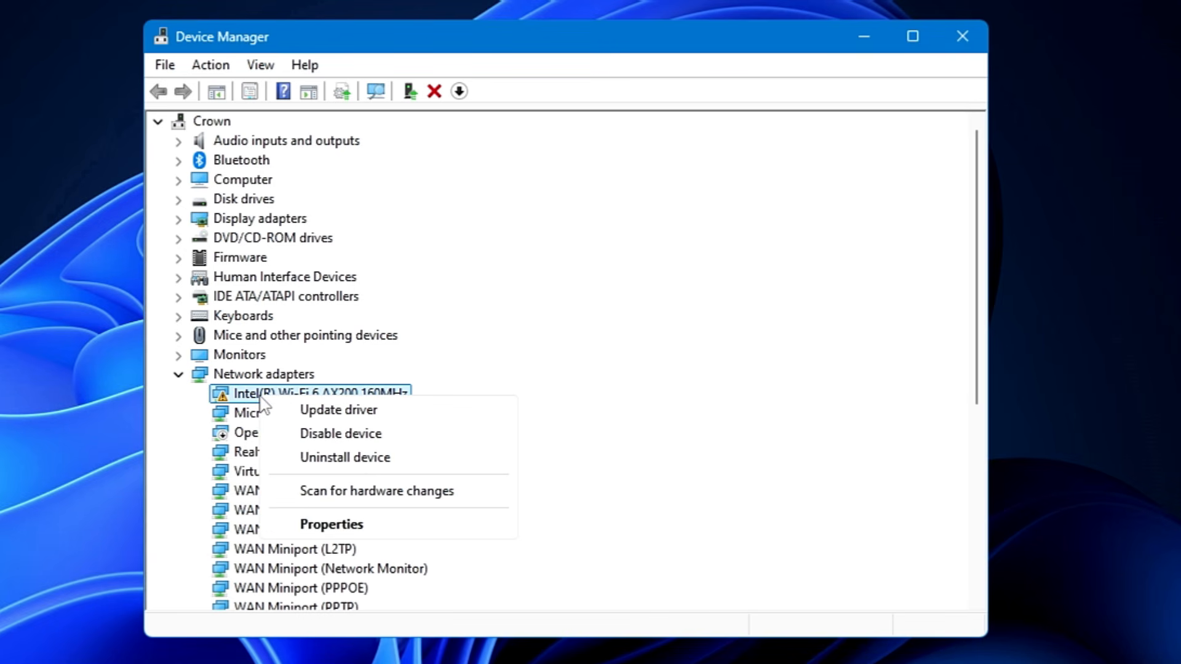
pyautogui.click(311, 410)
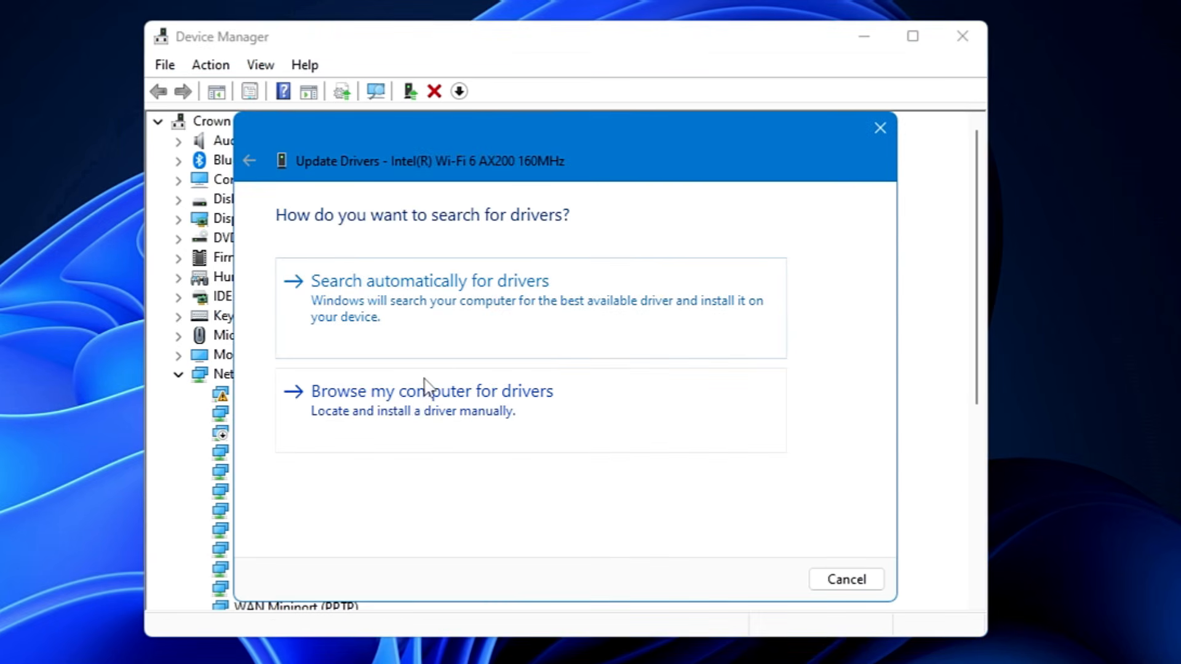
pyautogui.click(467, 328)
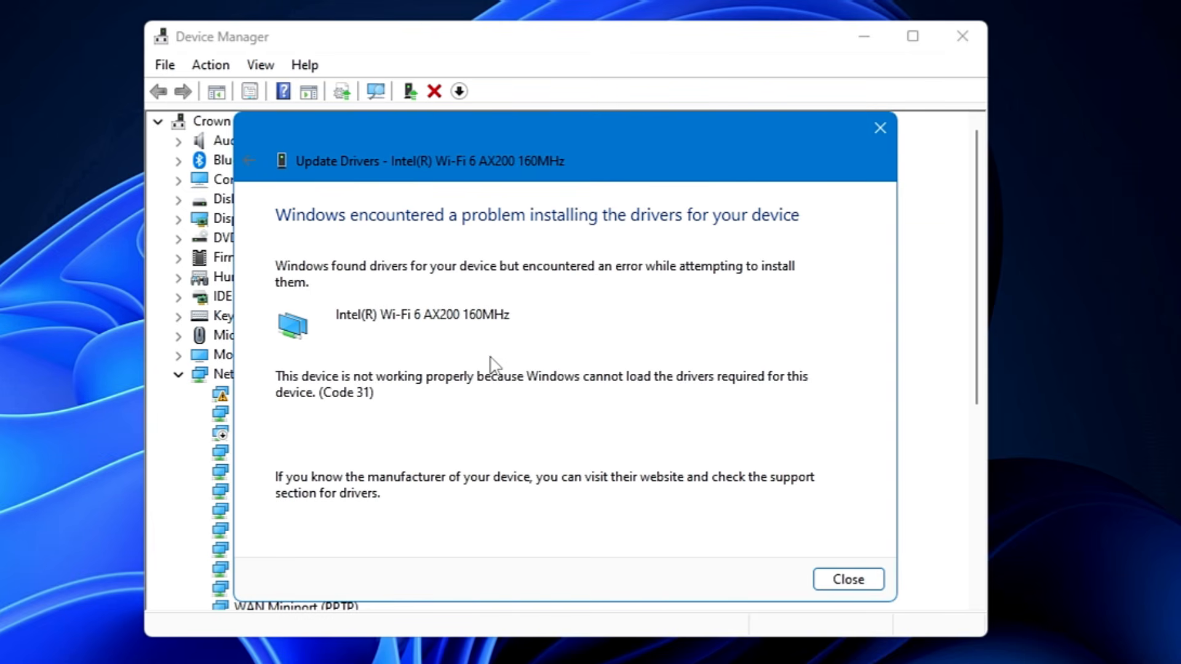
pyautogui.click(848, 579)
# Uninstall the Intel(R) Wi-Fi 6 AX200 160MHz device without attempting to remove its driver
pyautogui.rightClick(276, 398)
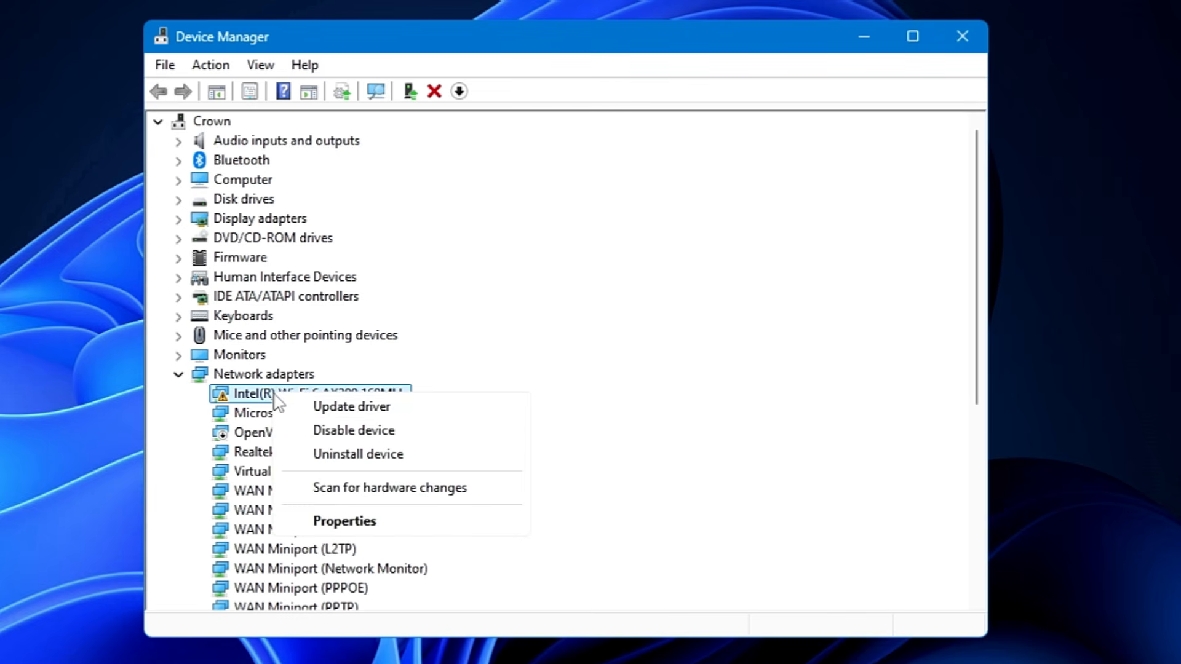
pyautogui.click(344, 456)
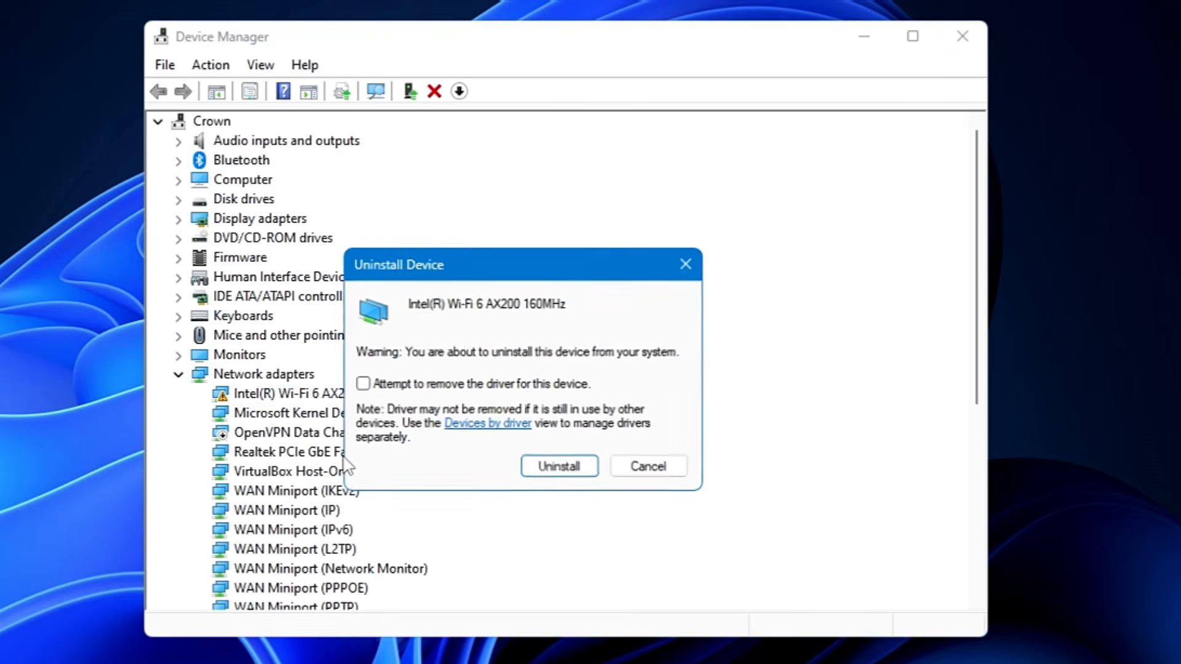
pyautogui.click(538, 468)
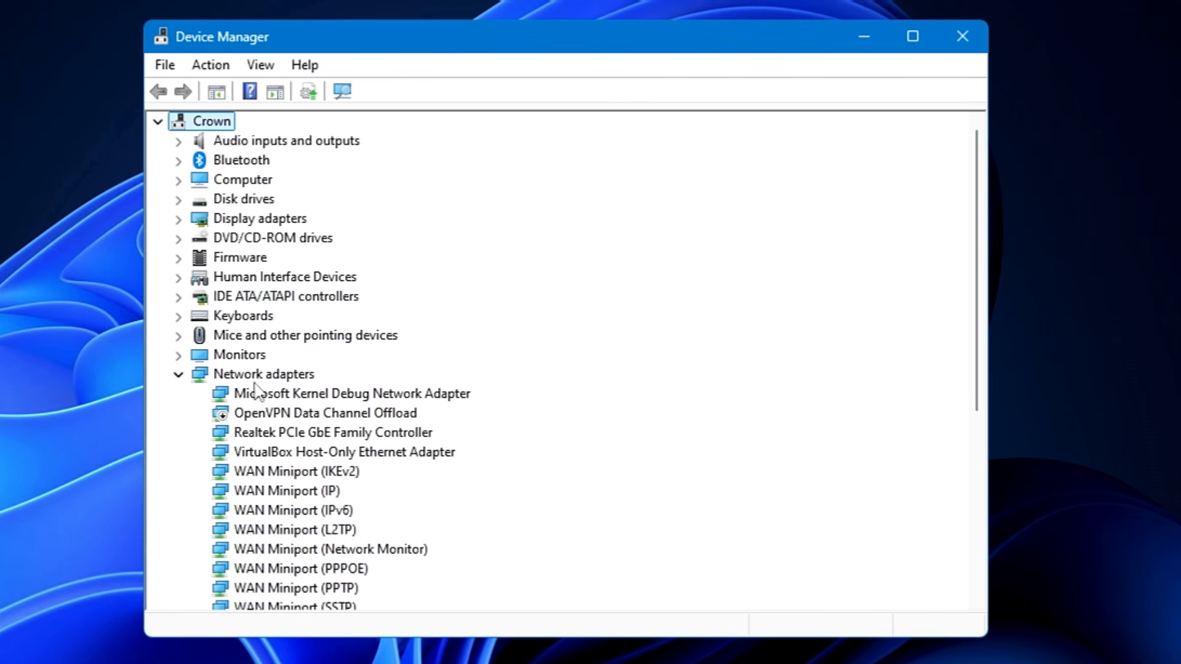
# Scan for hardware changes from the Network adapters category and select the Intel(R) Wi-Fi 6 AX200 160MHz adapter
pyautogui.click(255, 377)
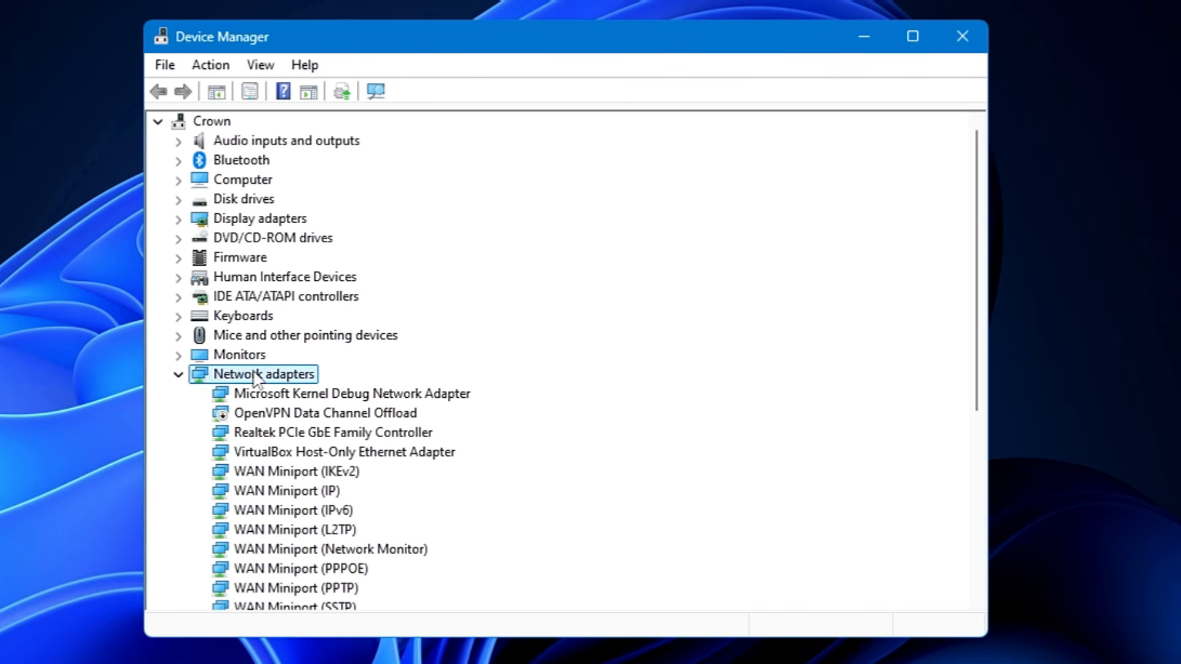
pyautogui.click(209, 66)
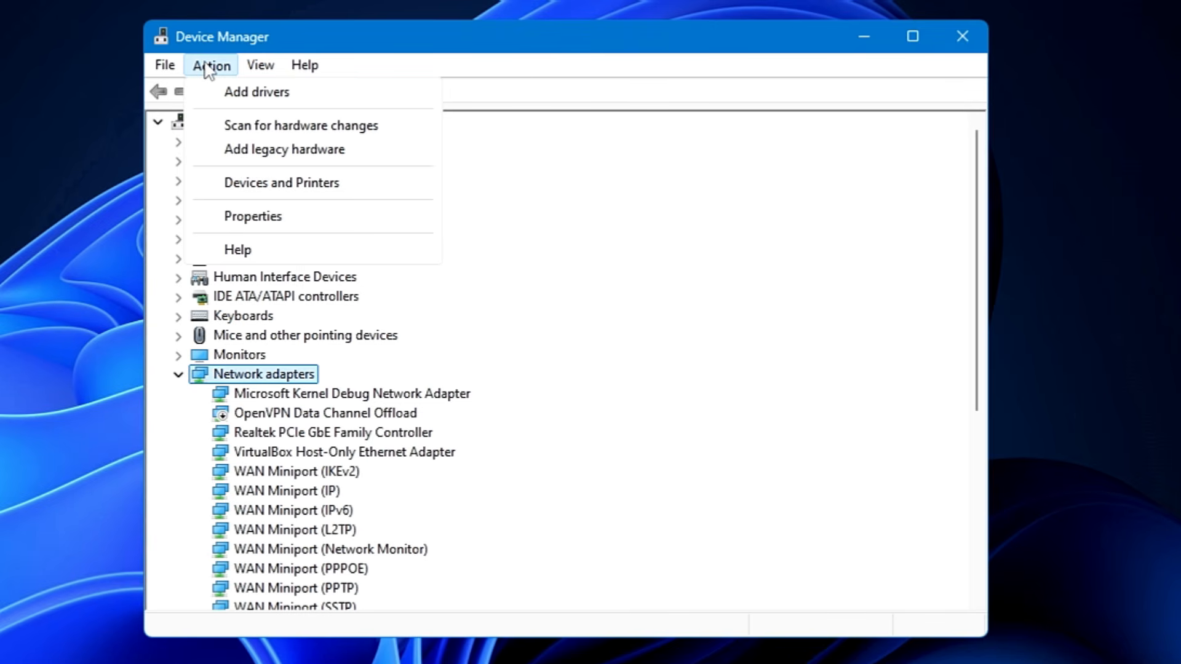
pyautogui.click(267, 127)
pyautogui.click(321, 396)
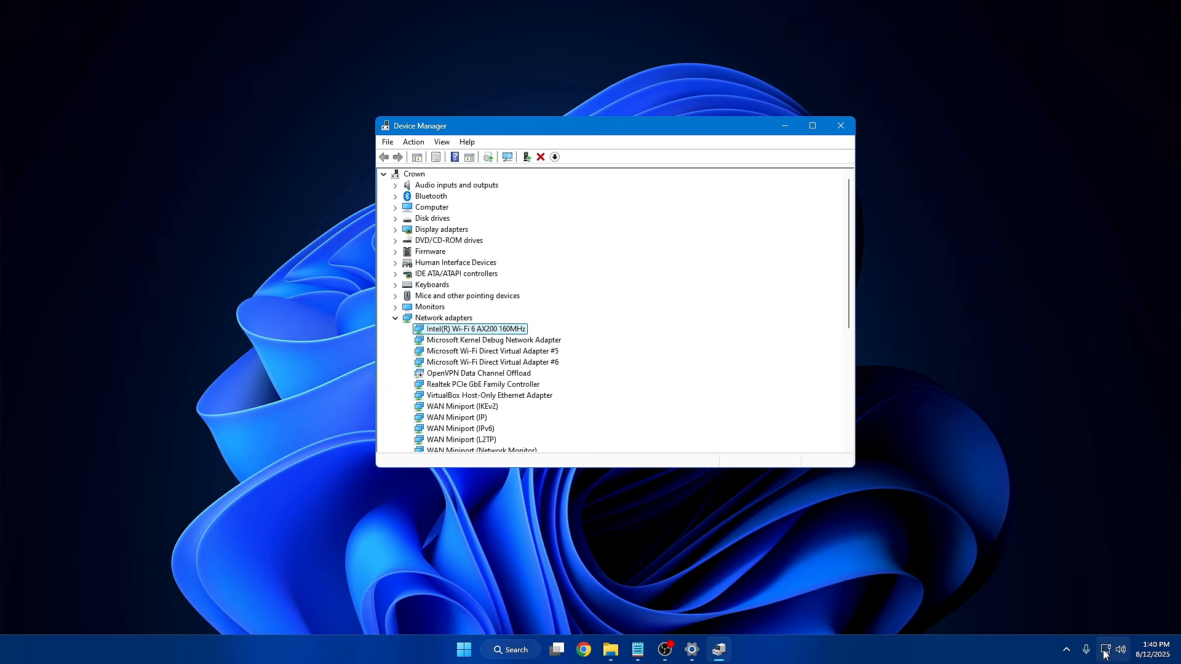
# Check the Wi-Fi availability in the quick settings, and switch to Settings to view the Network & internet page
pyautogui.click(1107, 651)
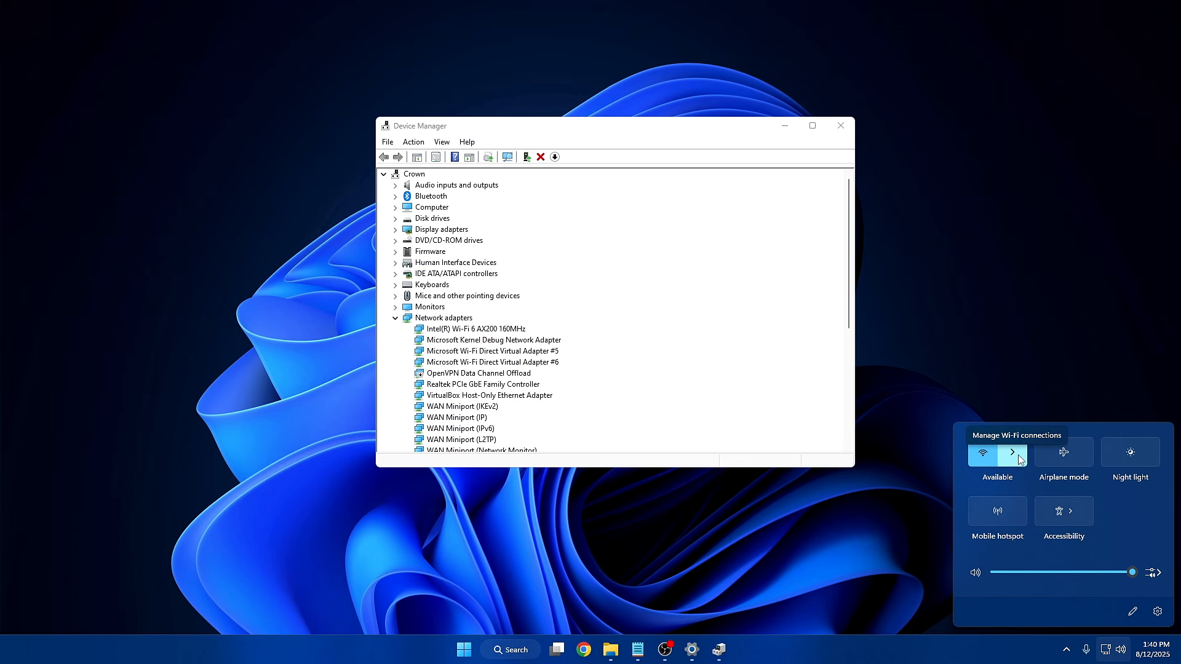
pyautogui.click(883, 408)
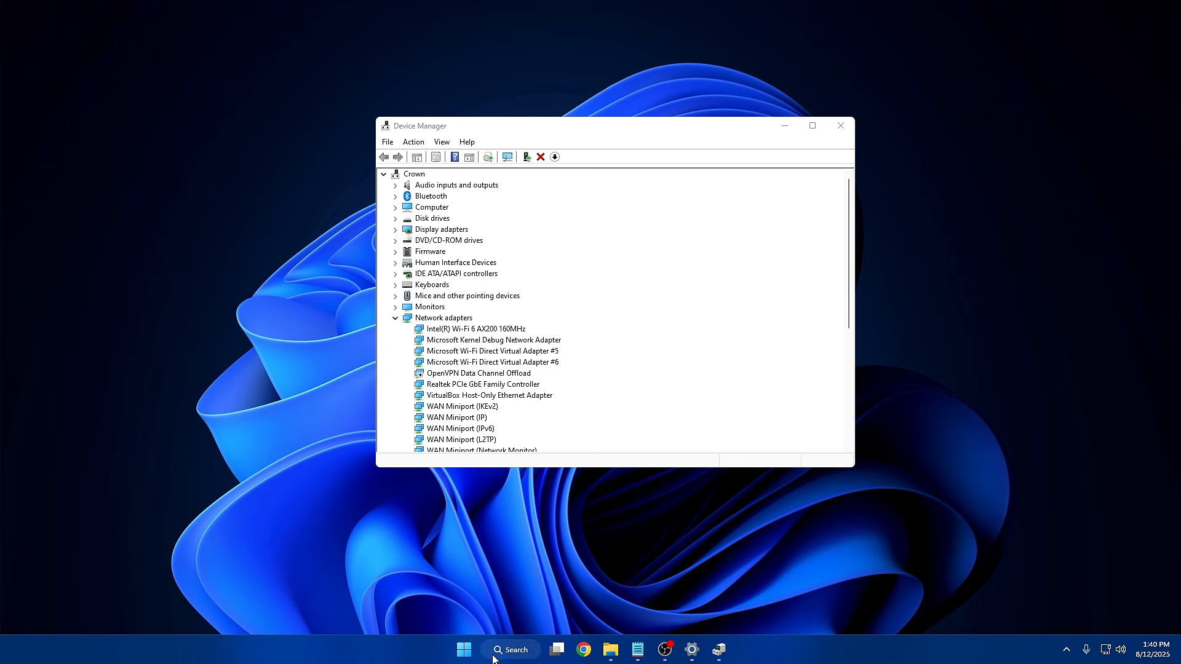
pyautogui.click(692, 650)
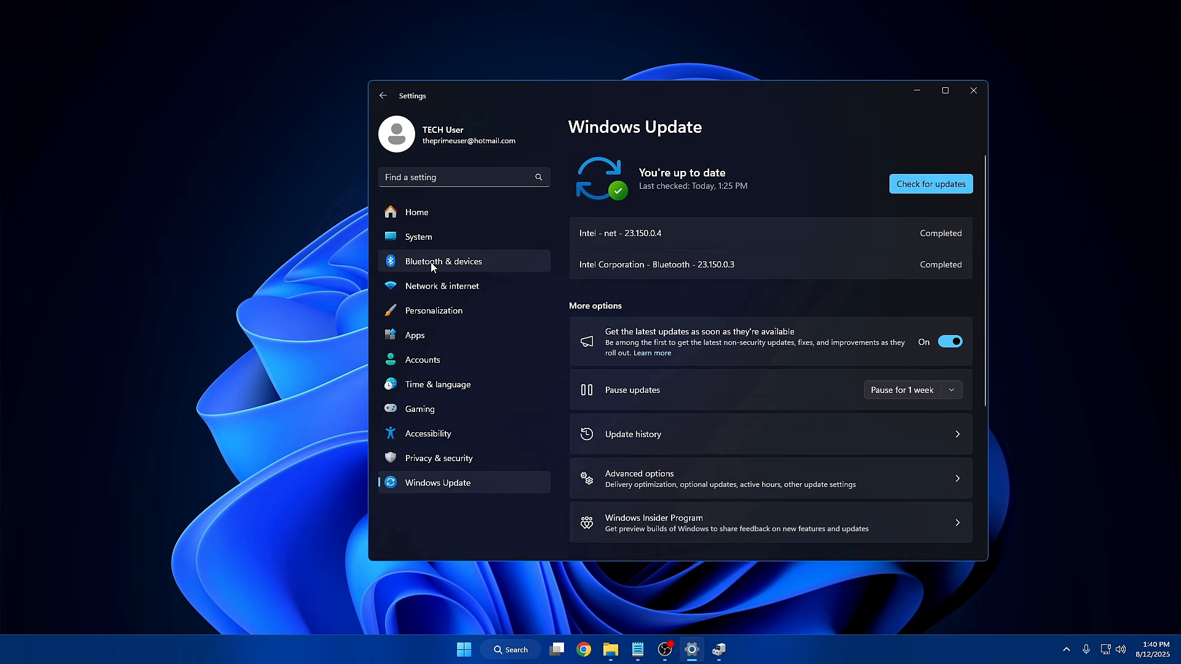
pyautogui.click(436, 287)
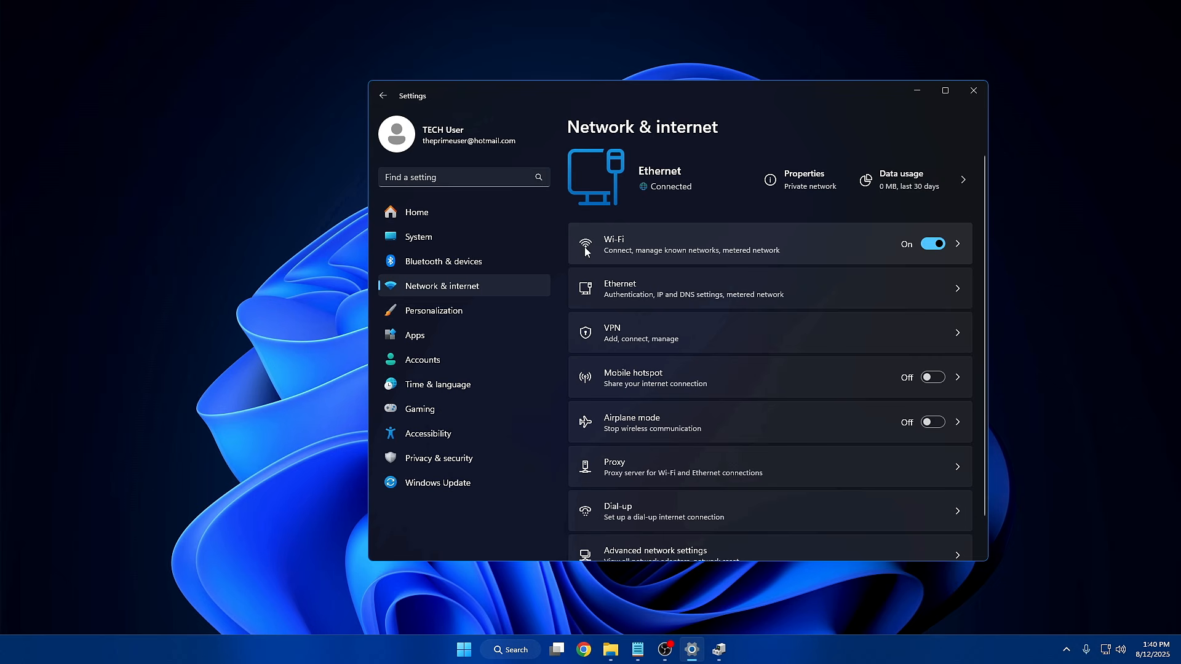
# View the Wi-Fi settings page, minimize Settings and close Device Manager
pyautogui.click(678, 251)
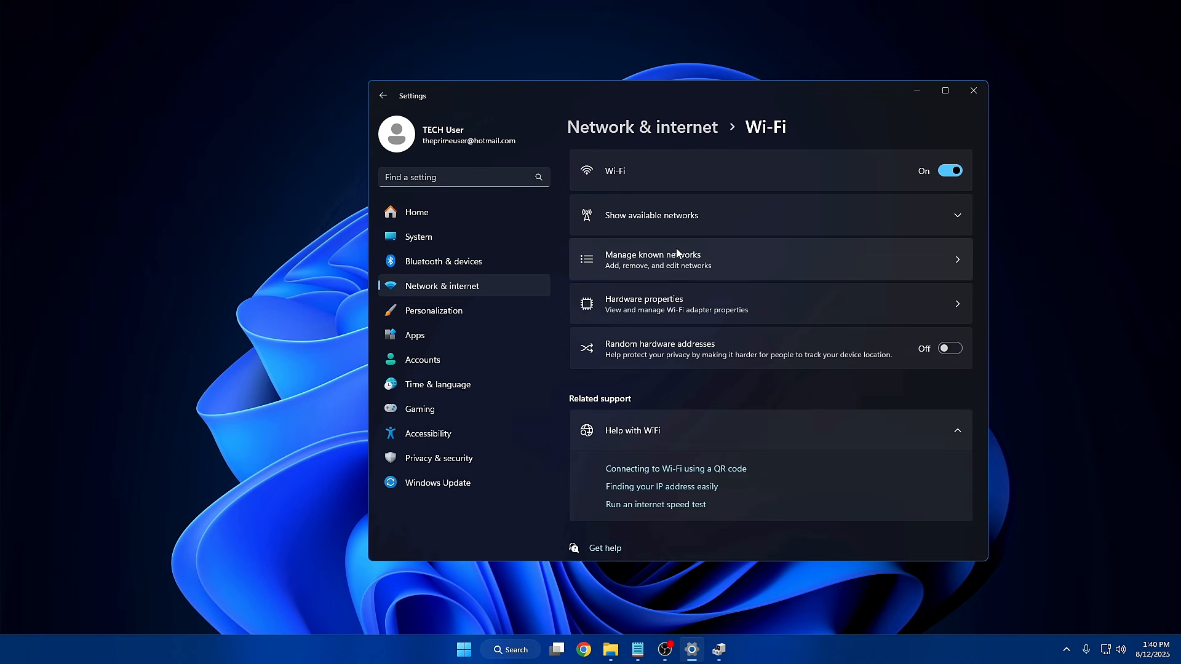
pyautogui.click(908, 92)
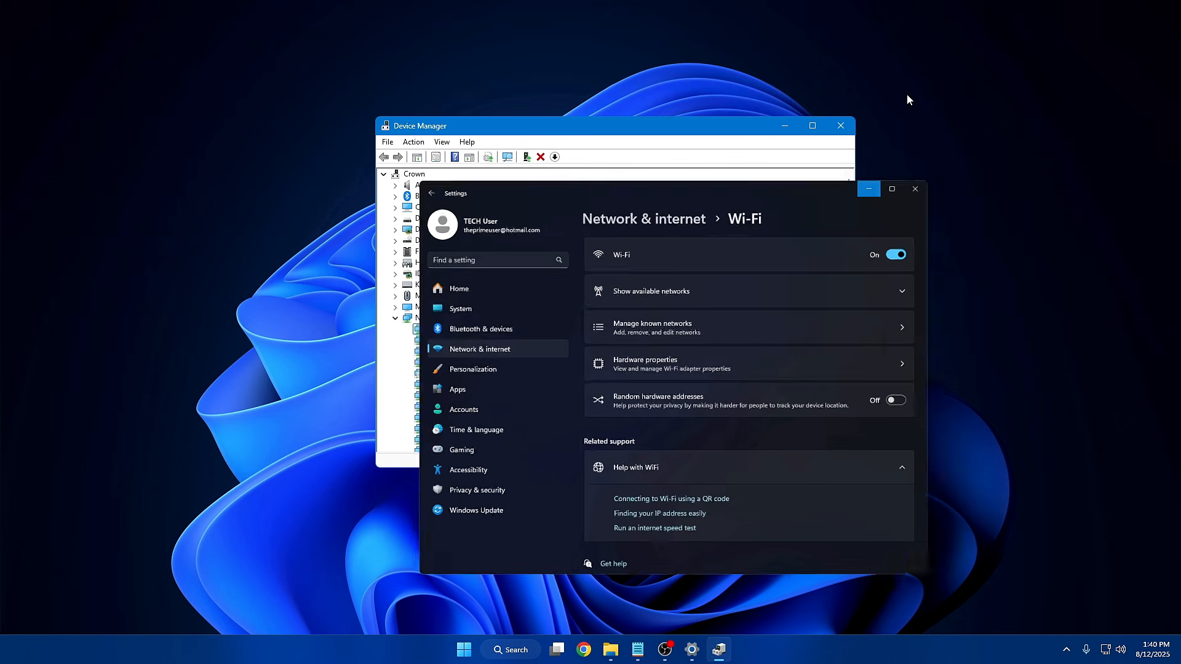
pyautogui.click(843, 124)
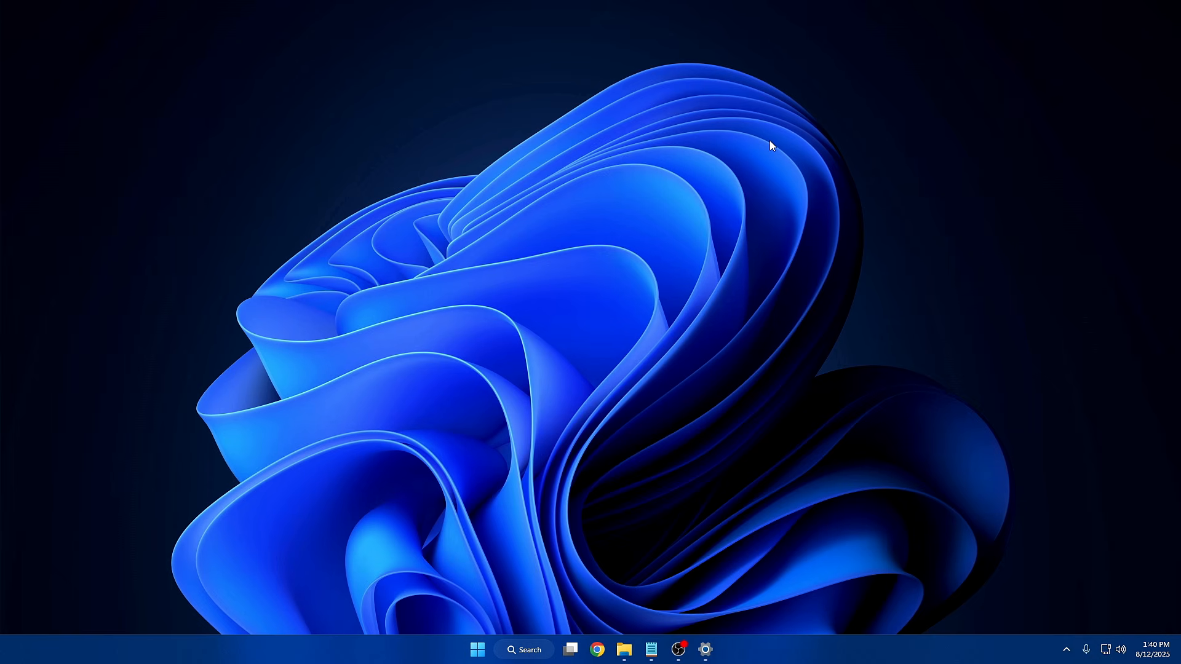
# Search Windows for "restore", open the restore point settings, and launch System Restore
pyautogui.click(527, 648)
pyautogui.write('r')
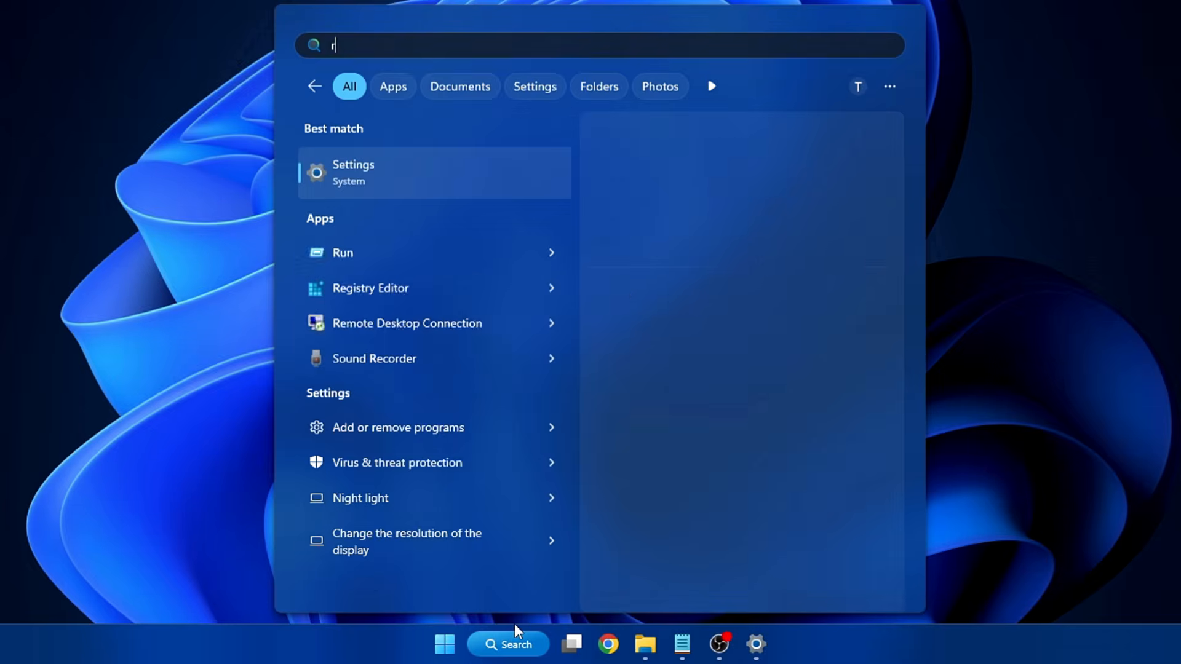
pyautogui.write('estore')
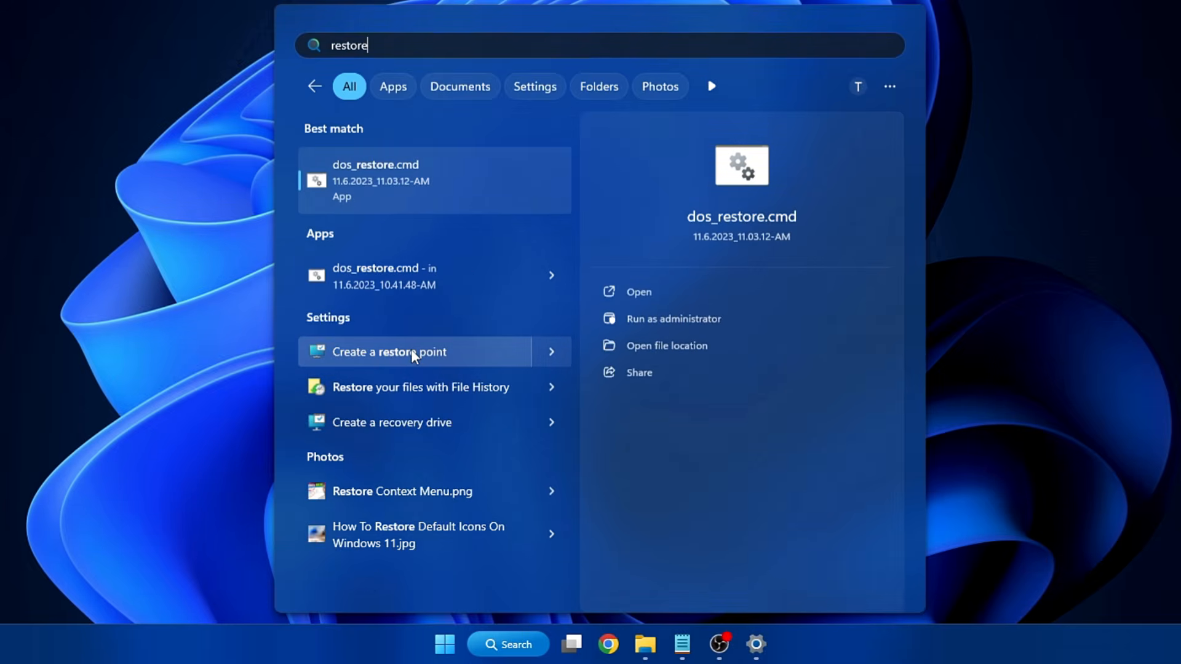
pyautogui.click(411, 349)
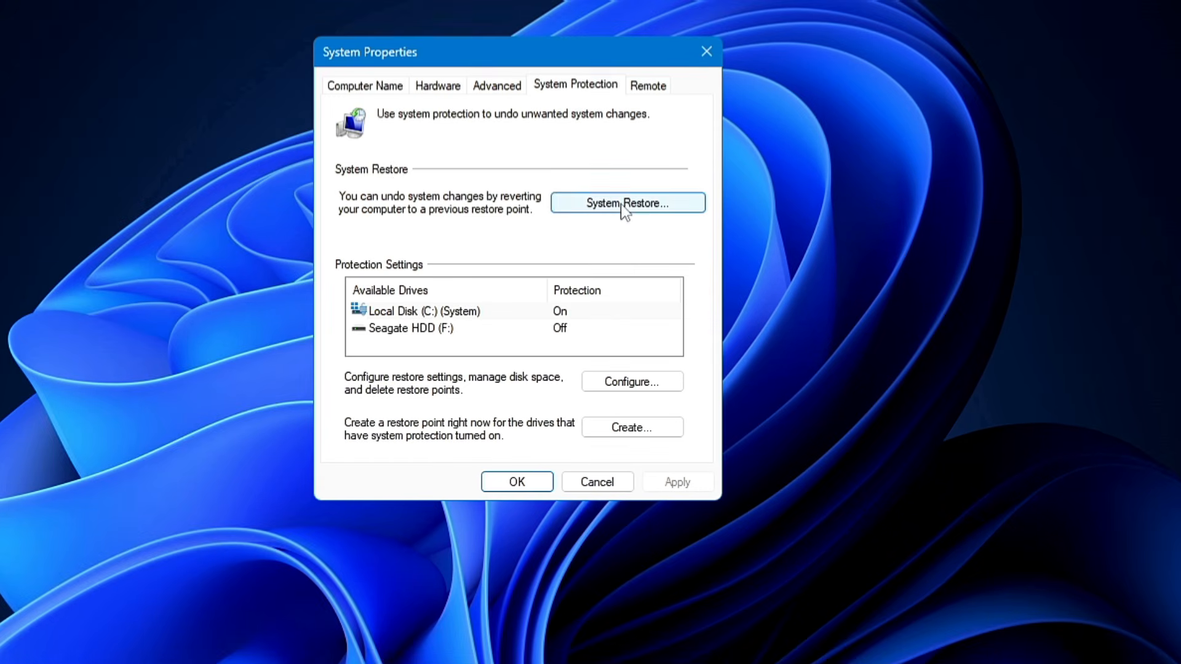
pyautogui.click(620, 204)
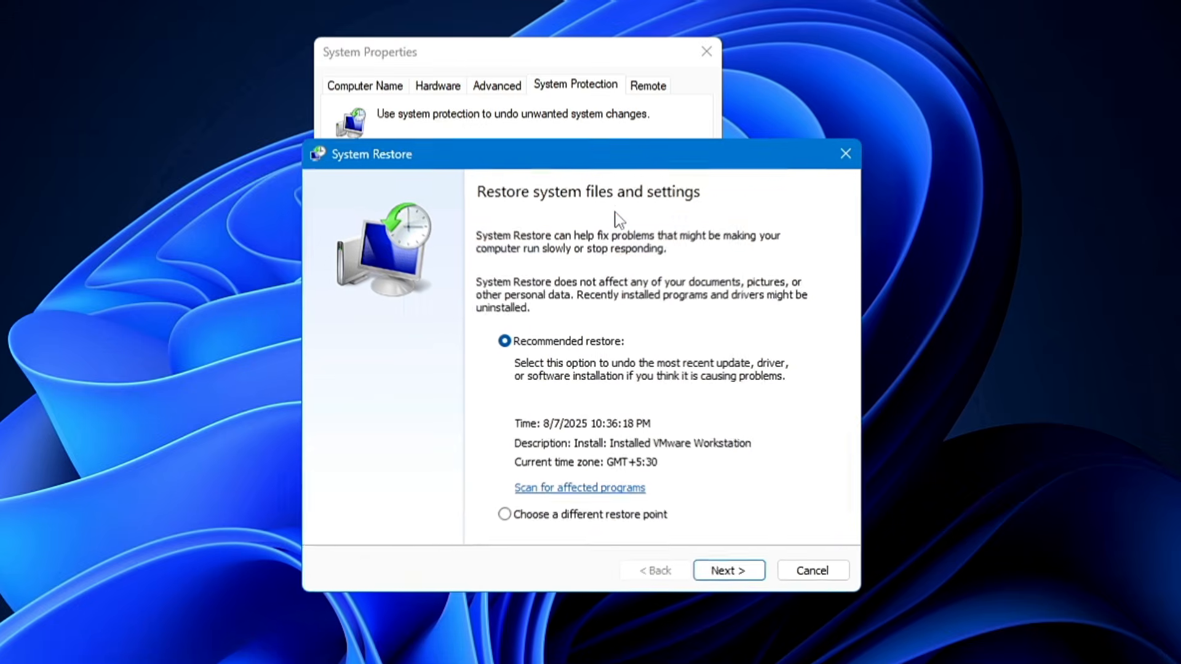
# Choose to use a different restore point and show more restore points in the list
pyautogui.click(566, 520)
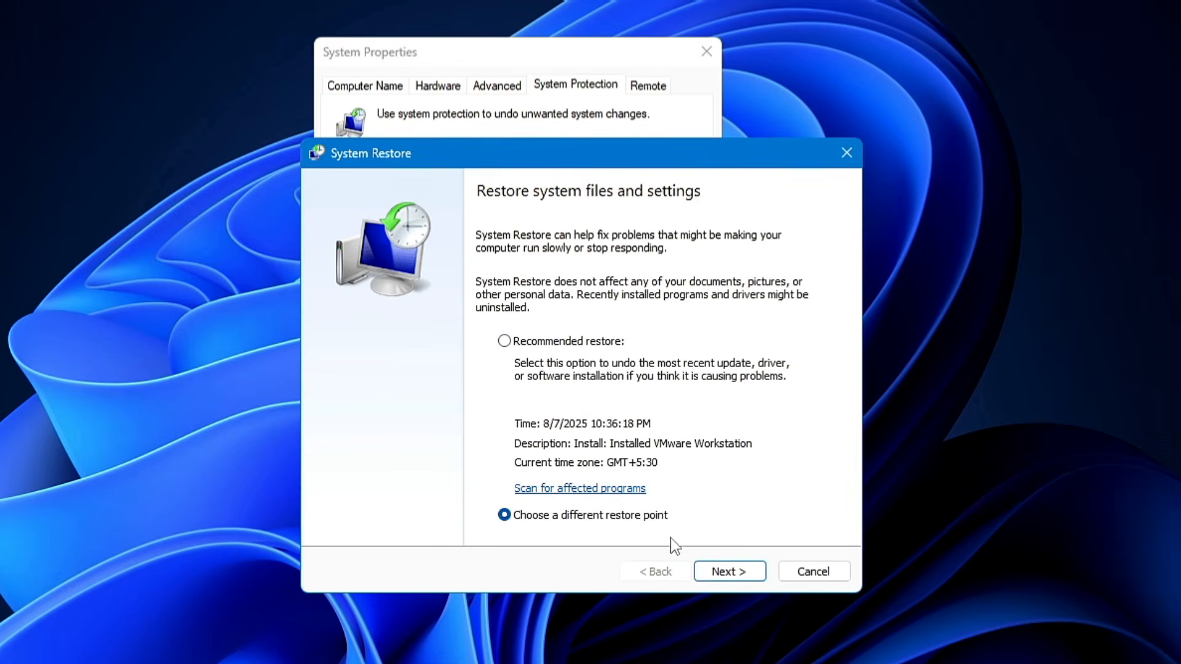
pyautogui.click(720, 573)
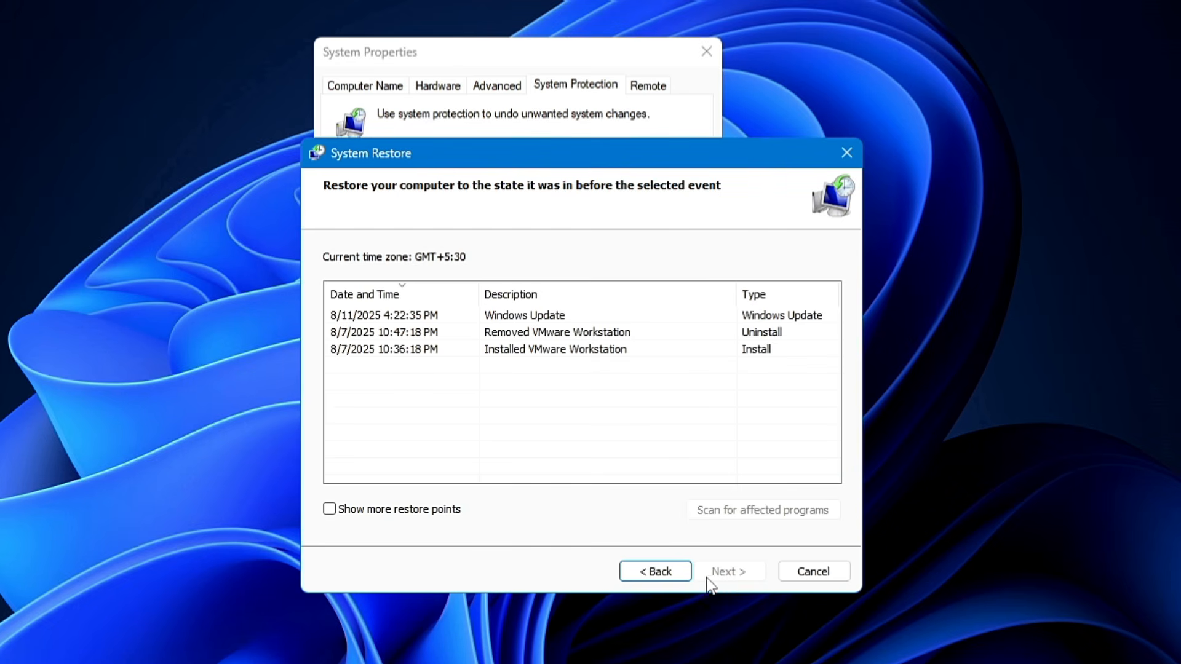
pyautogui.click(376, 518)
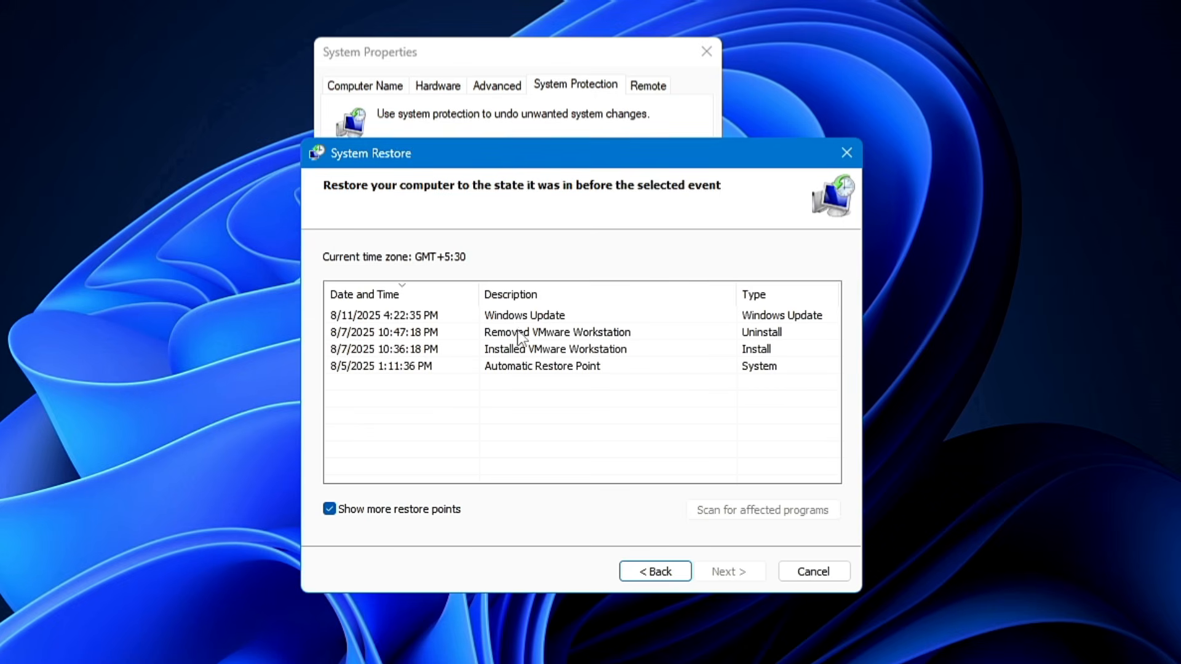
# Browse the restore points, select the 8/7/2025 10:36:18 PM Installed VMware Workstation point, and exit System Restore and System Properties without restoring
pyautogui.click(540, 320)
pyautogui.click(424, 335)
pyautogui.click(421, 350)
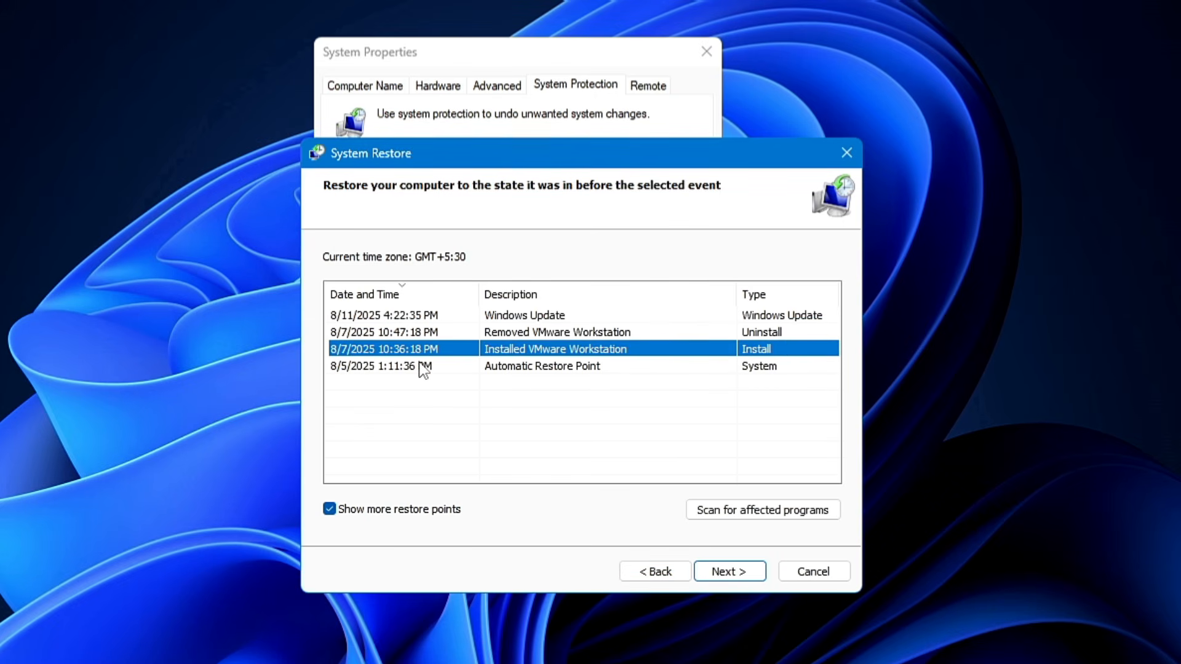
pyautogui.click(422, 367)
pyautogui.click(422, 350)
pyautogui.click(422, 315)
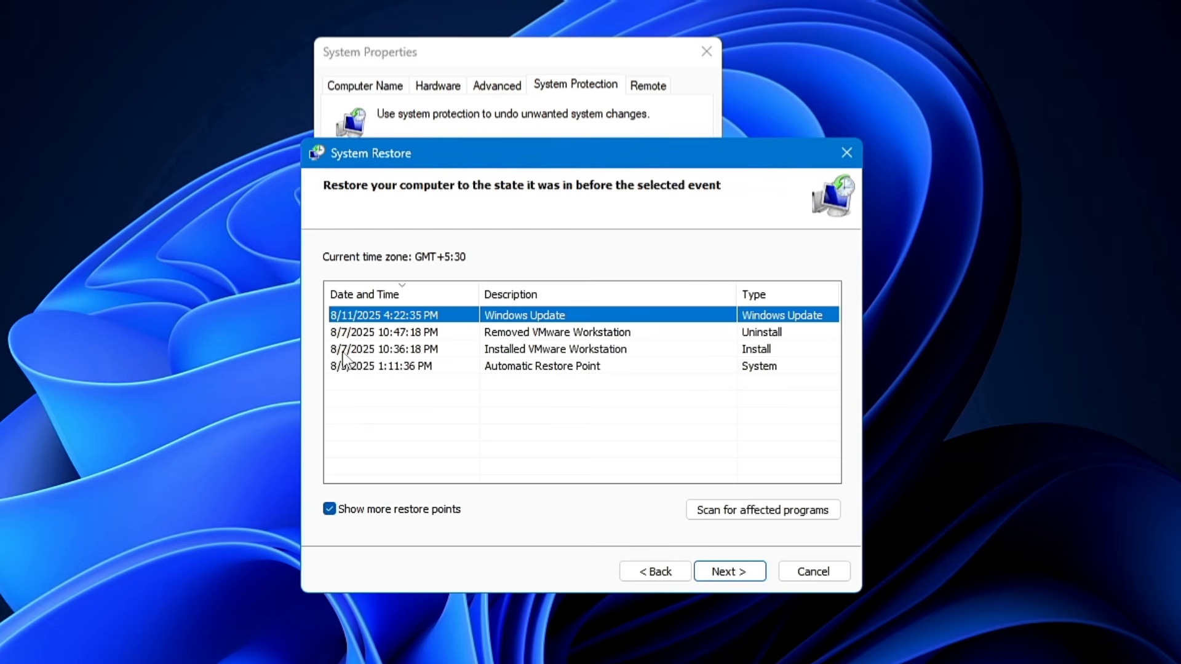
pyautogui.click(376, 349)
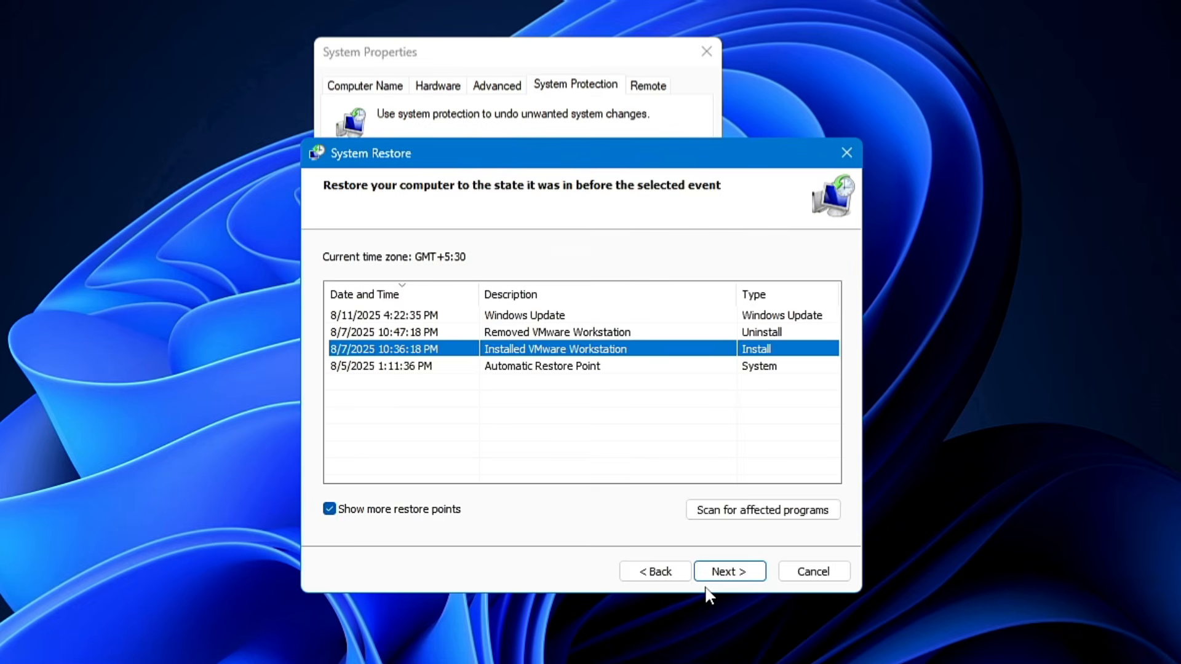
pyautogui.press('Escape')
pyautogui.click(604, 480)
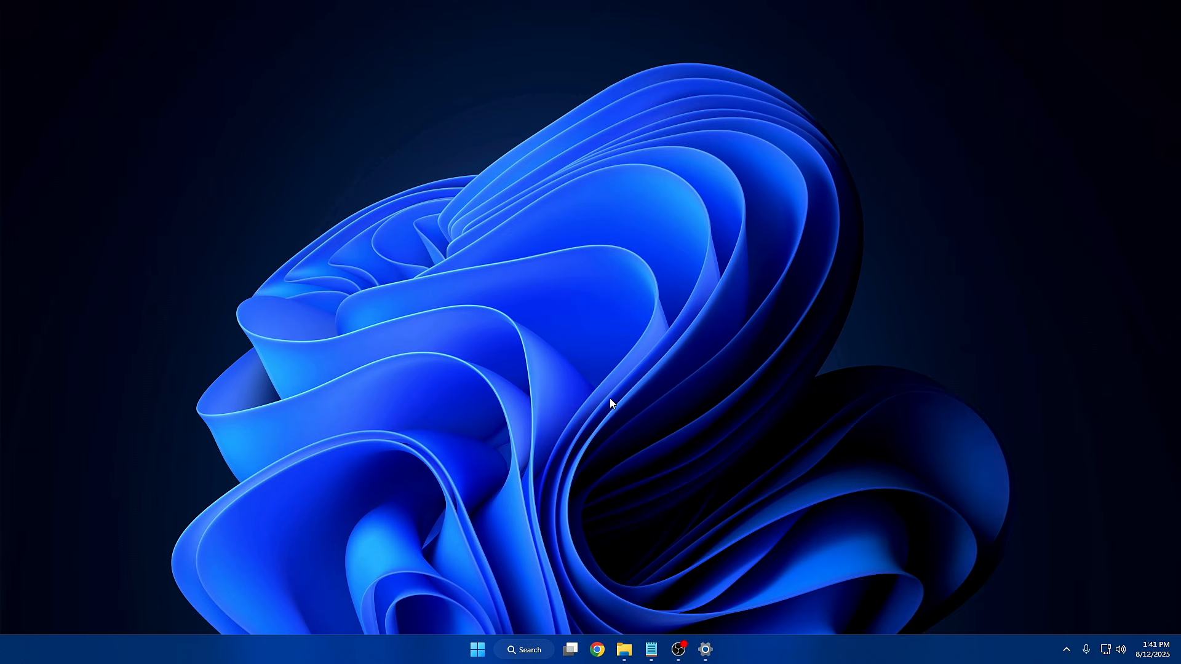